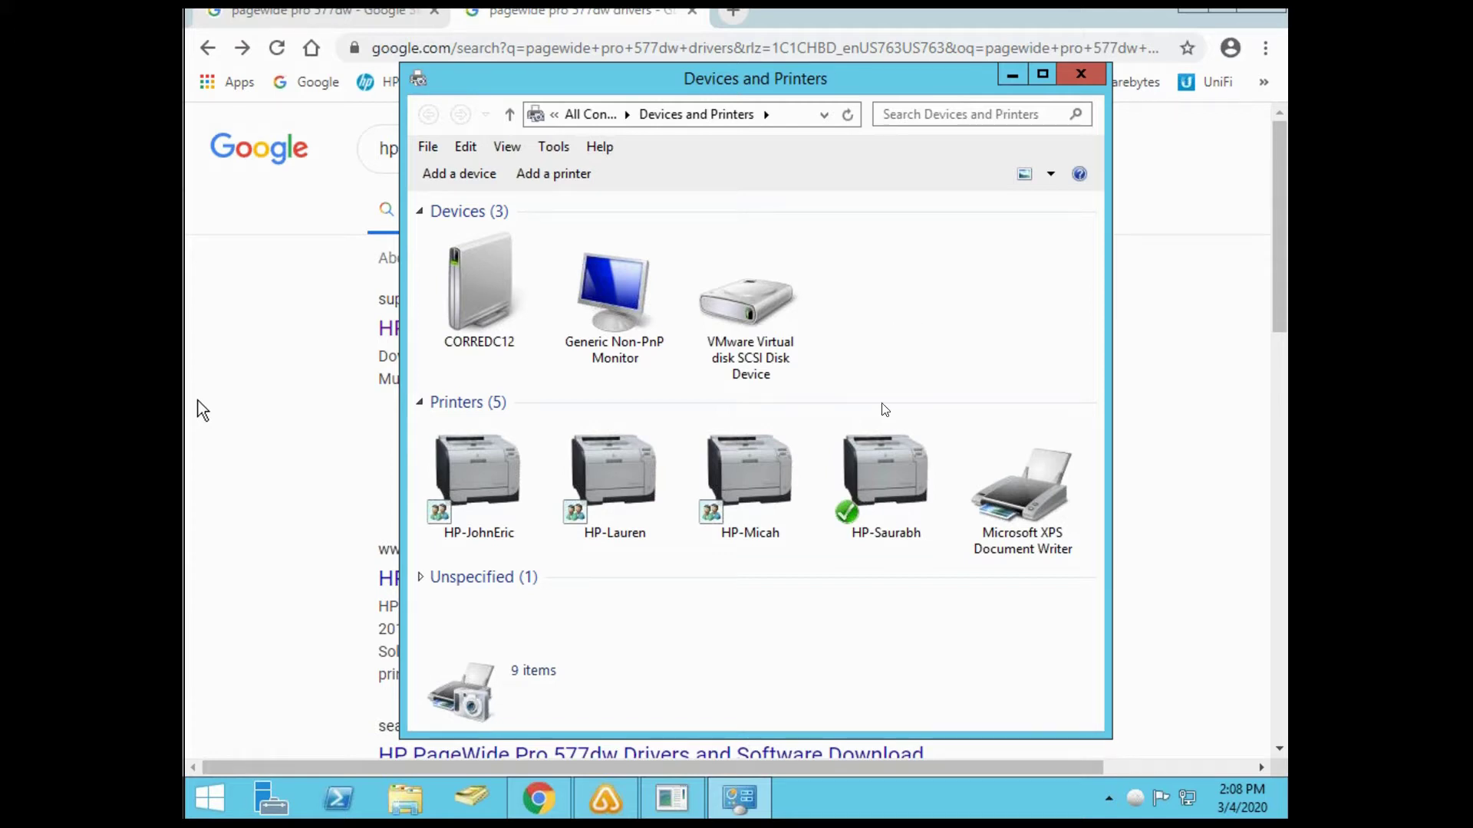
In an administrator command prompt, run a continuous ping 192.168.175.14 -t
left_click(219, 800)
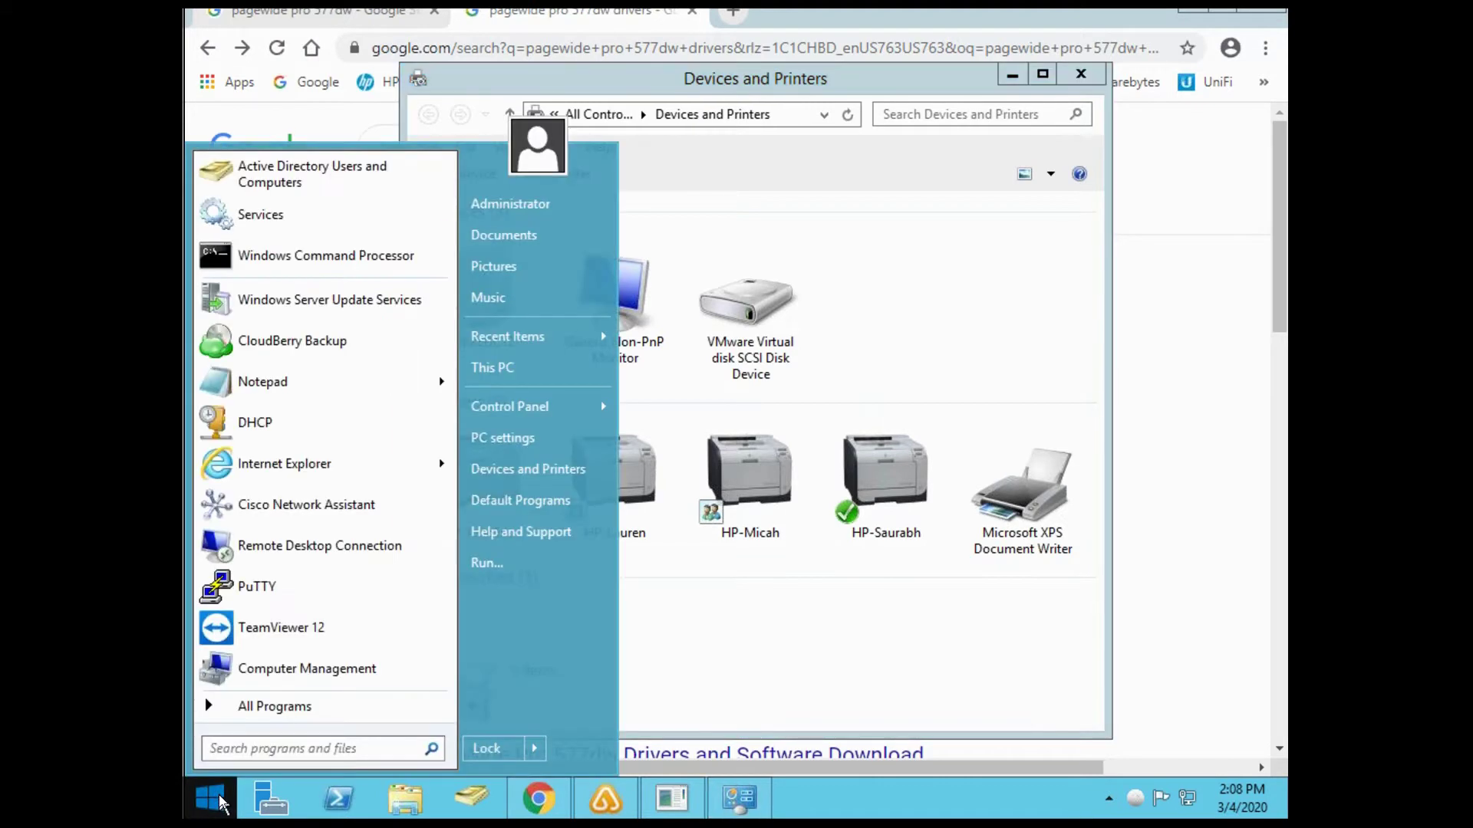
left_click(300, 259)
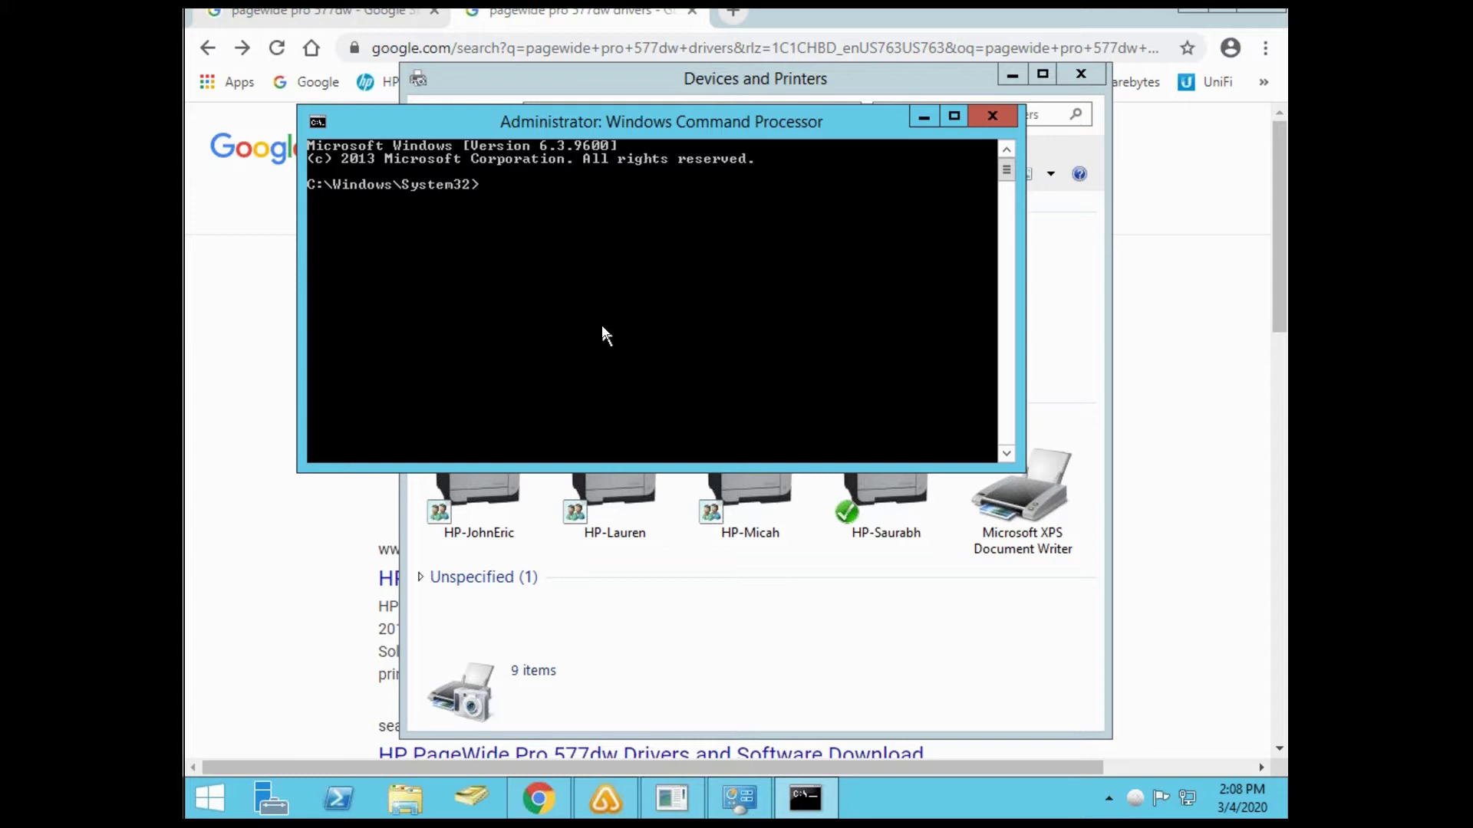
type("ping")
type("192.168.175.14")
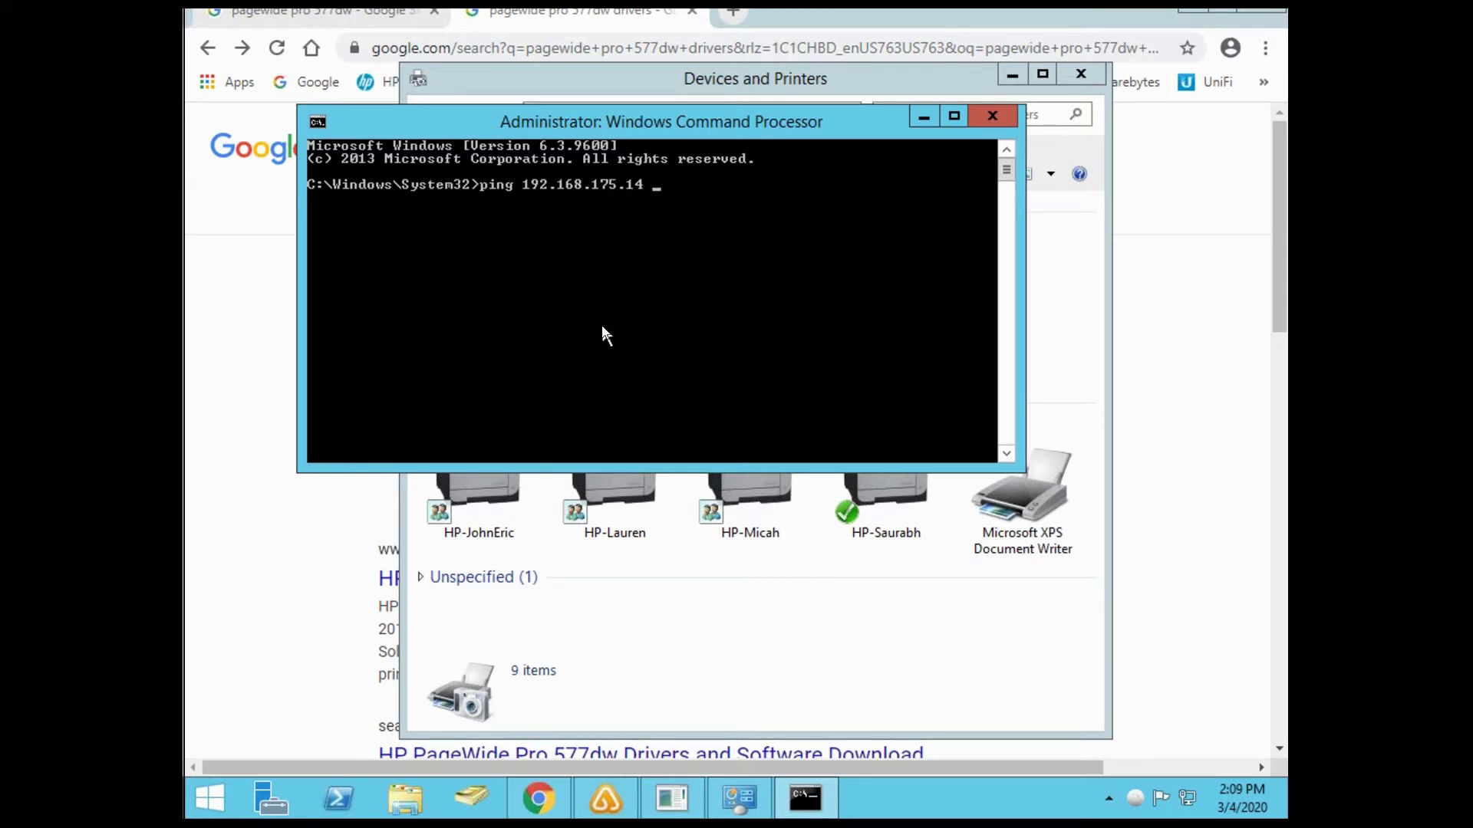
type(" -t")
key("Return")
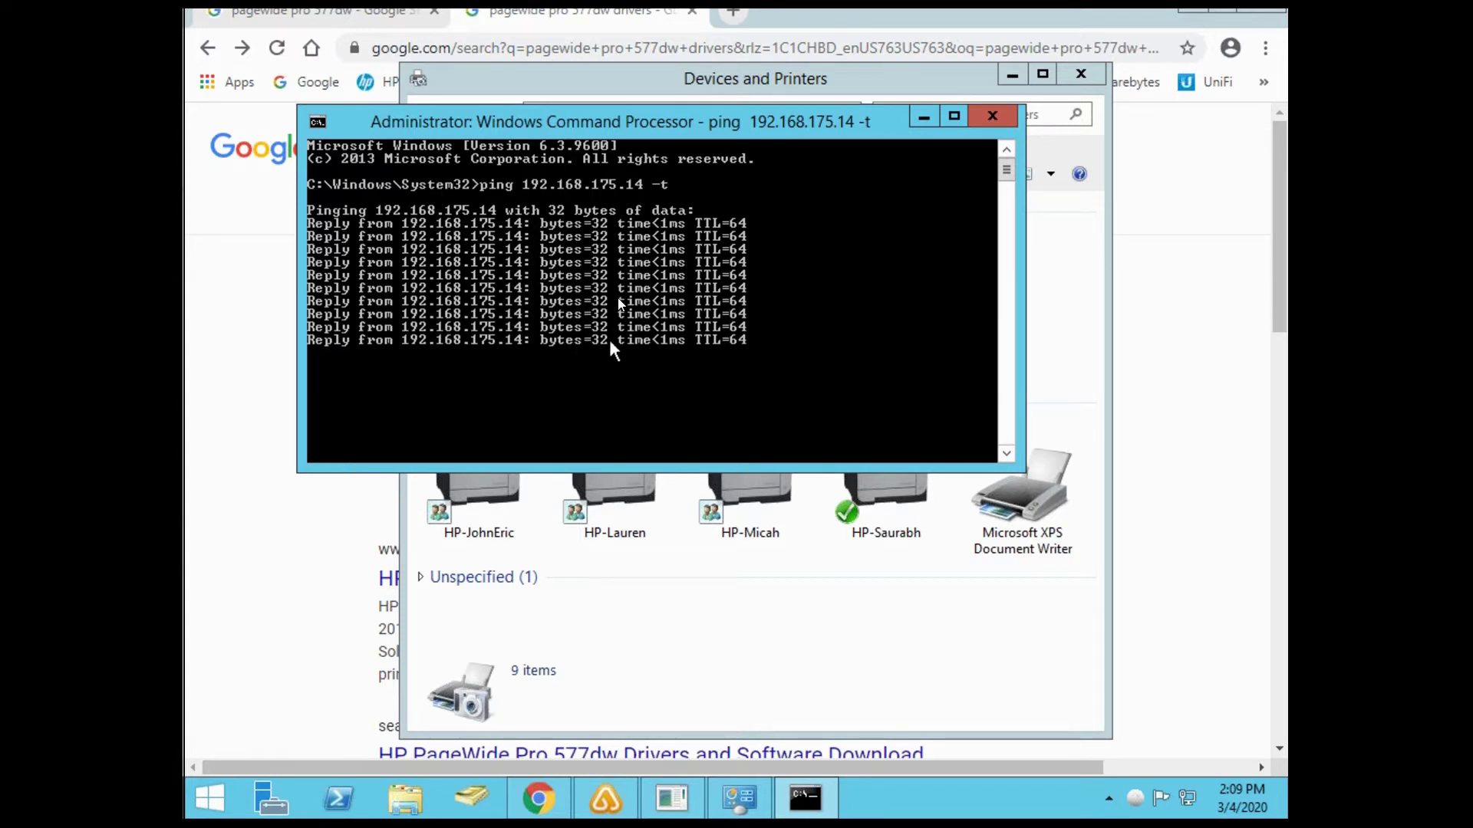
Rerun the 'hp pagewide pro 577dw drivers' Google search
left_click(1185, 211)
left_click(672, 147)
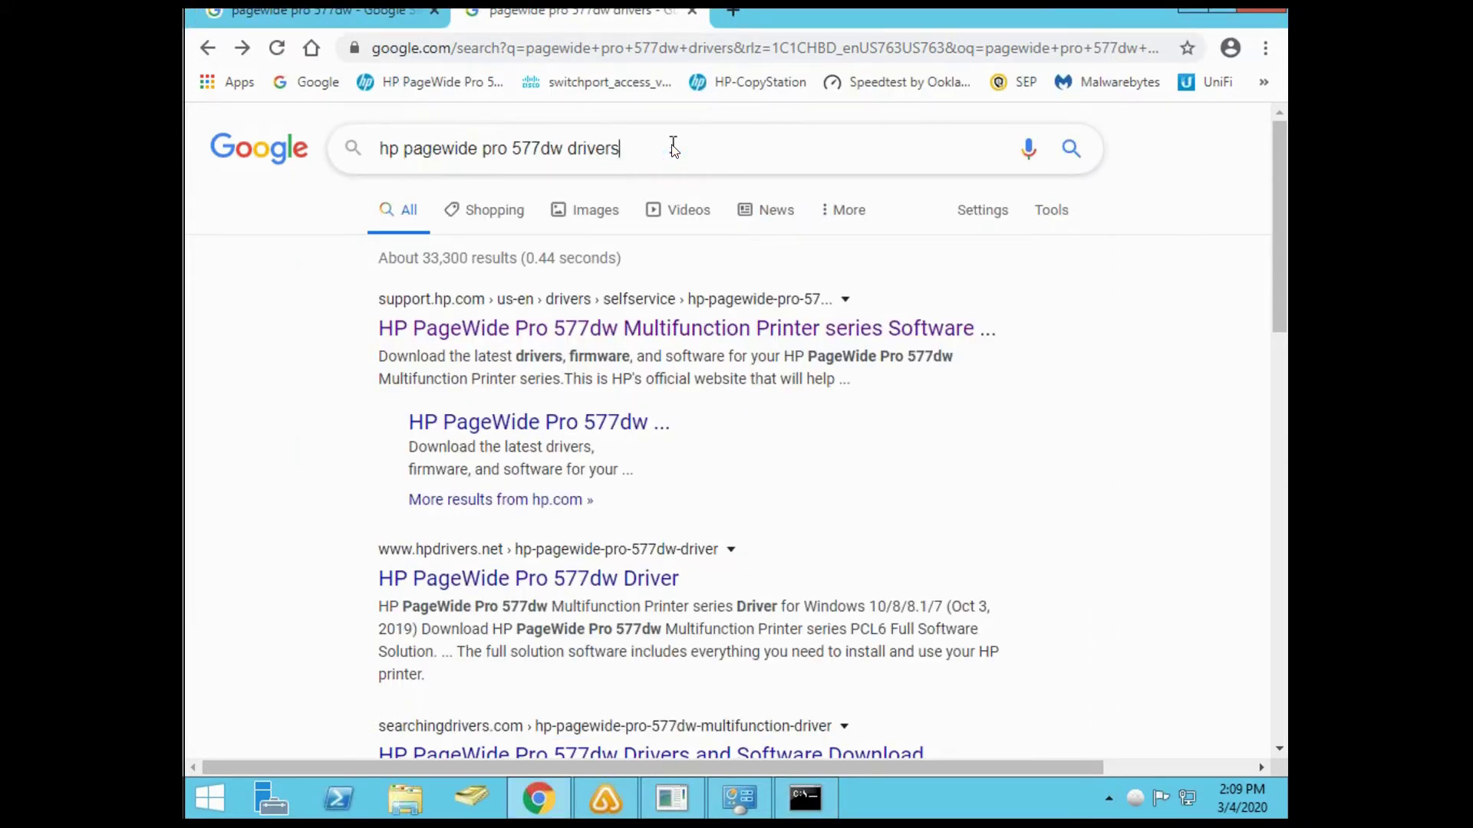
left_click_drag(384, 150, 636, 151)
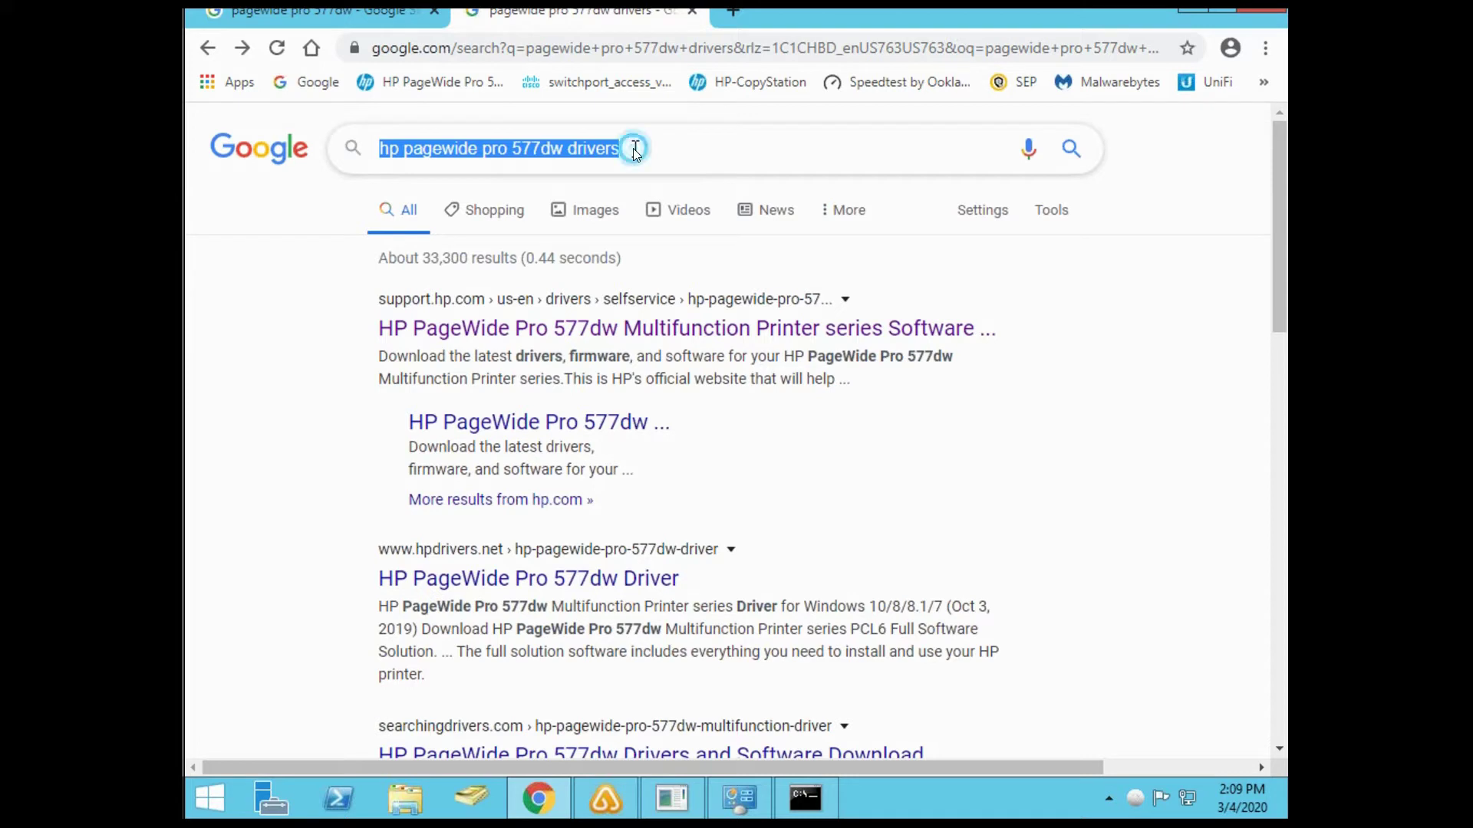
left_click(636, 151)
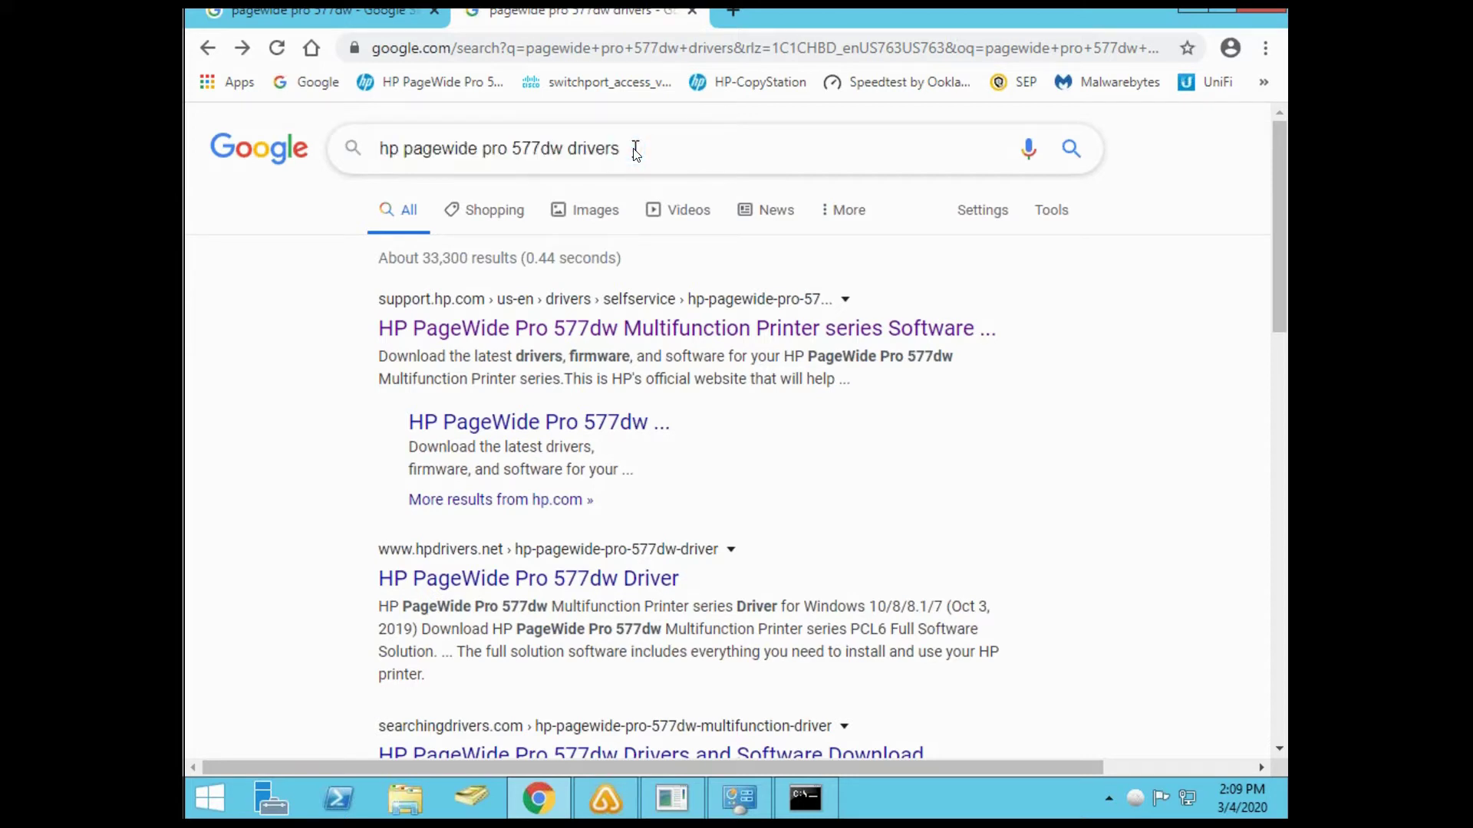
key("Return")
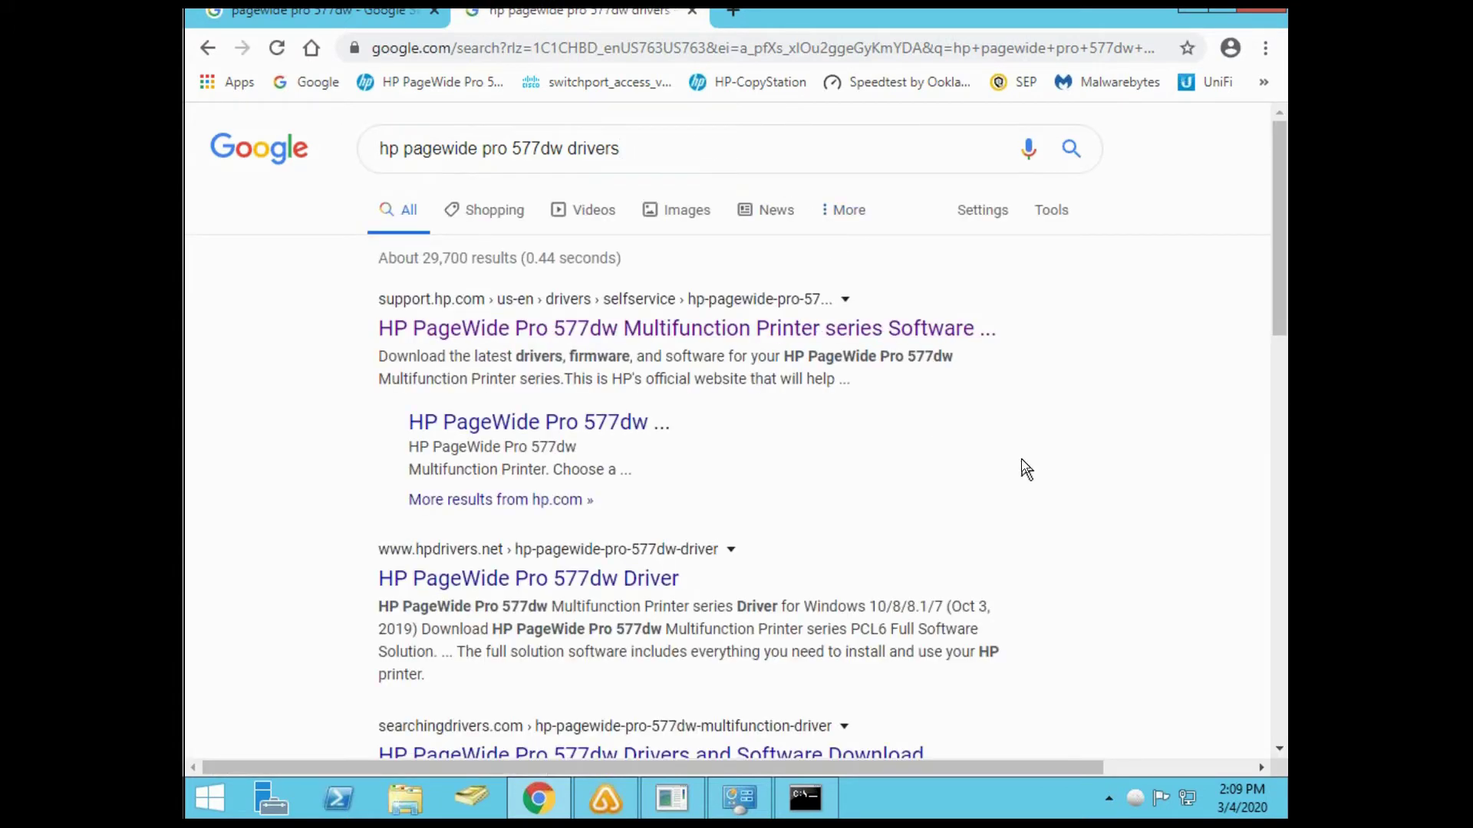
Scroll the results to reach HP's support.hp.com driver downloads page
left_click(945, 468)
scroll(945, 470, "down", 2)
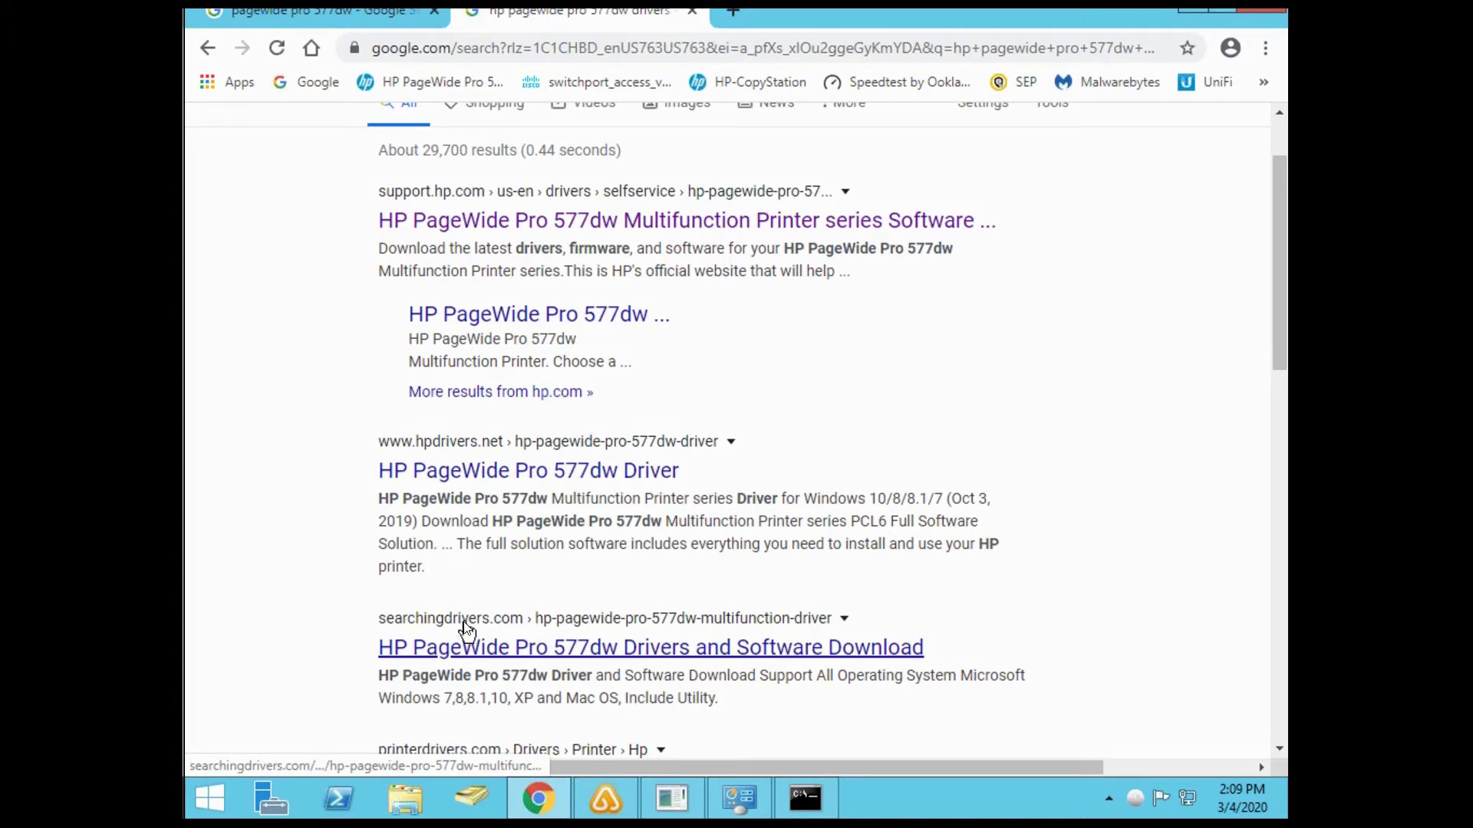
scroll(510, 637, "up", 2)
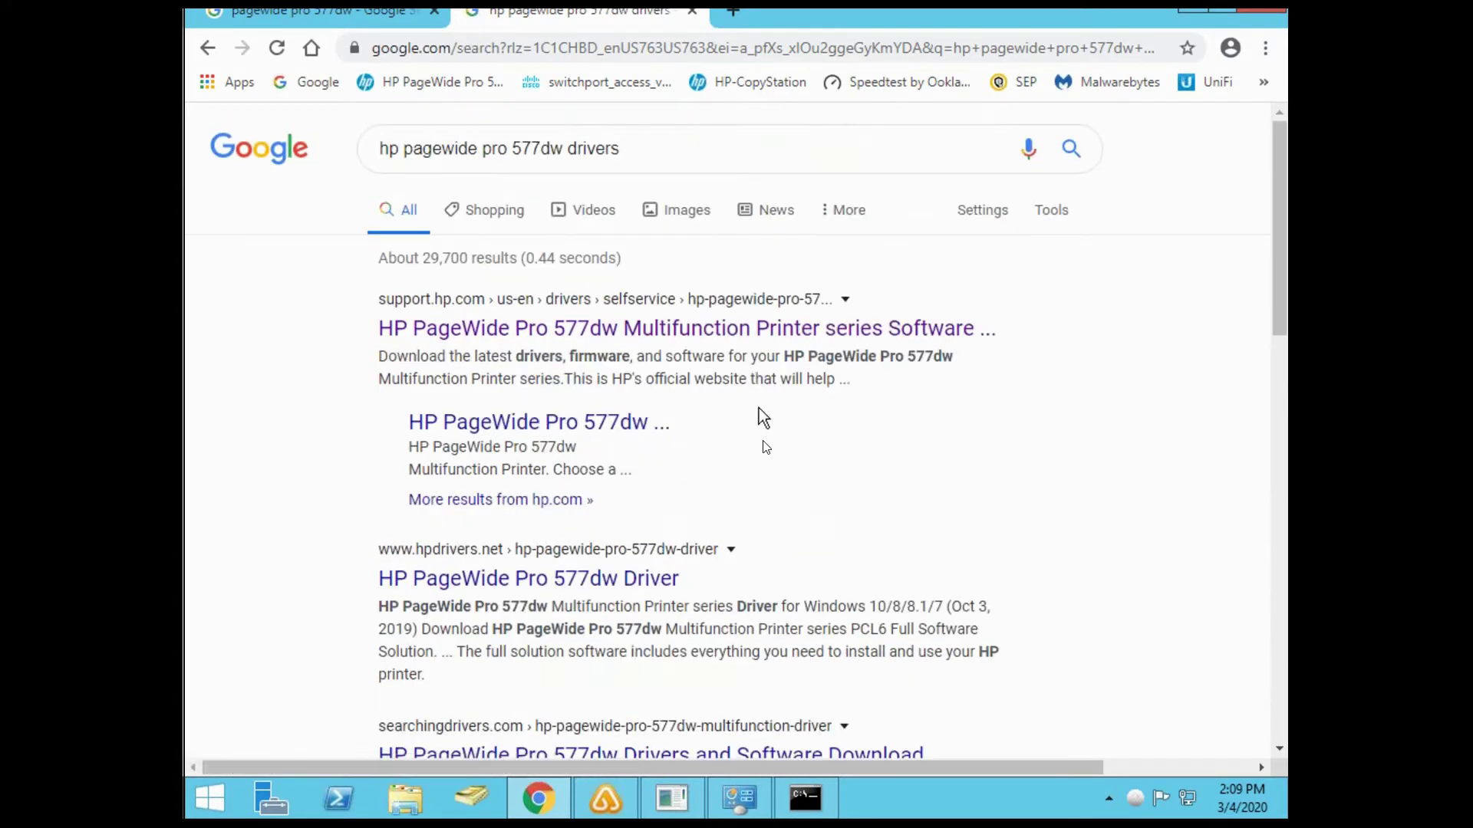
scroll(763, 430, "down", 2)
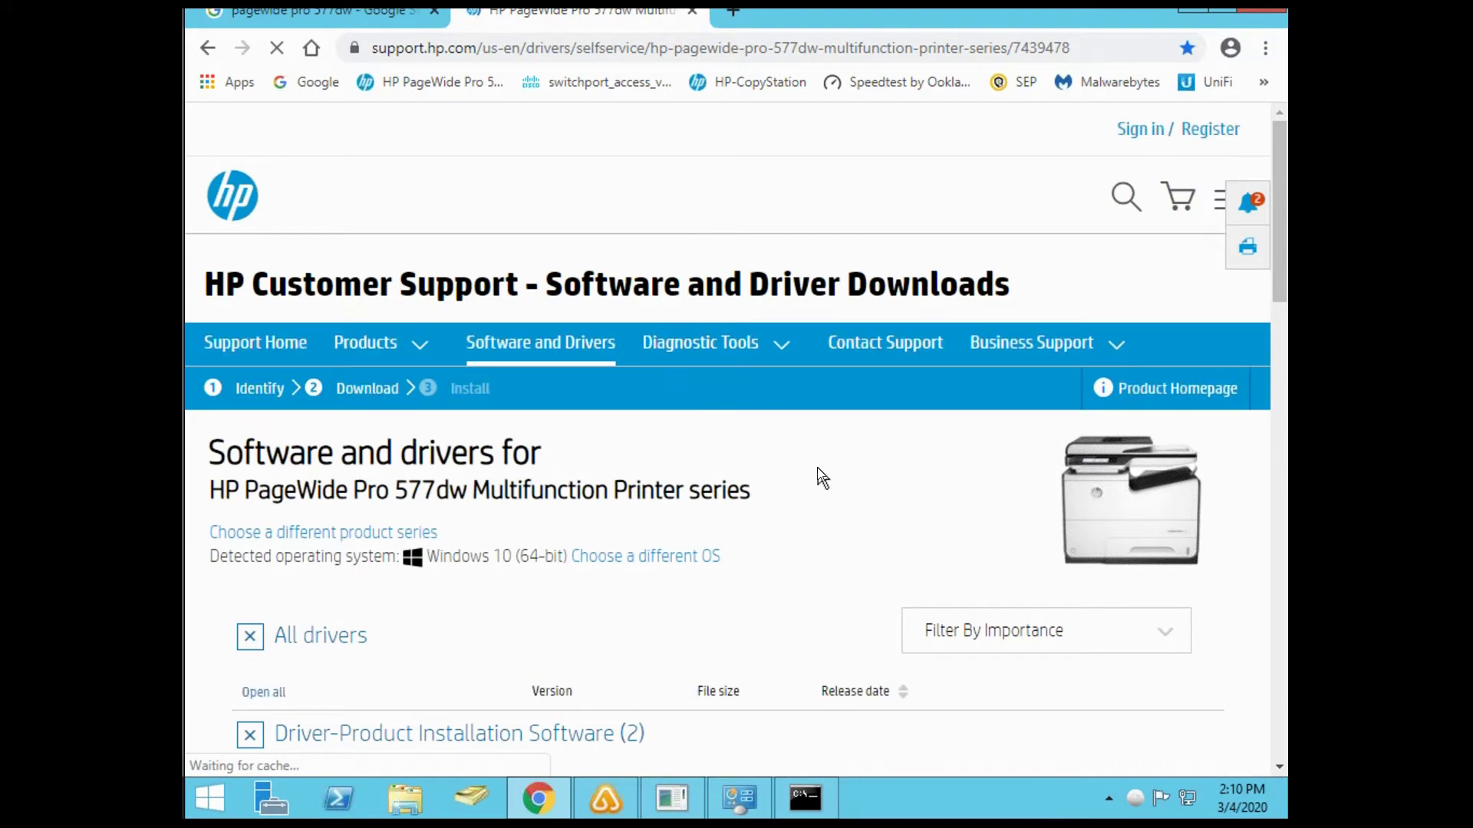
Pick Windows Server 2012 R2 as the operating system version on HP's driver page
scroll(817, 452, "down", 2)
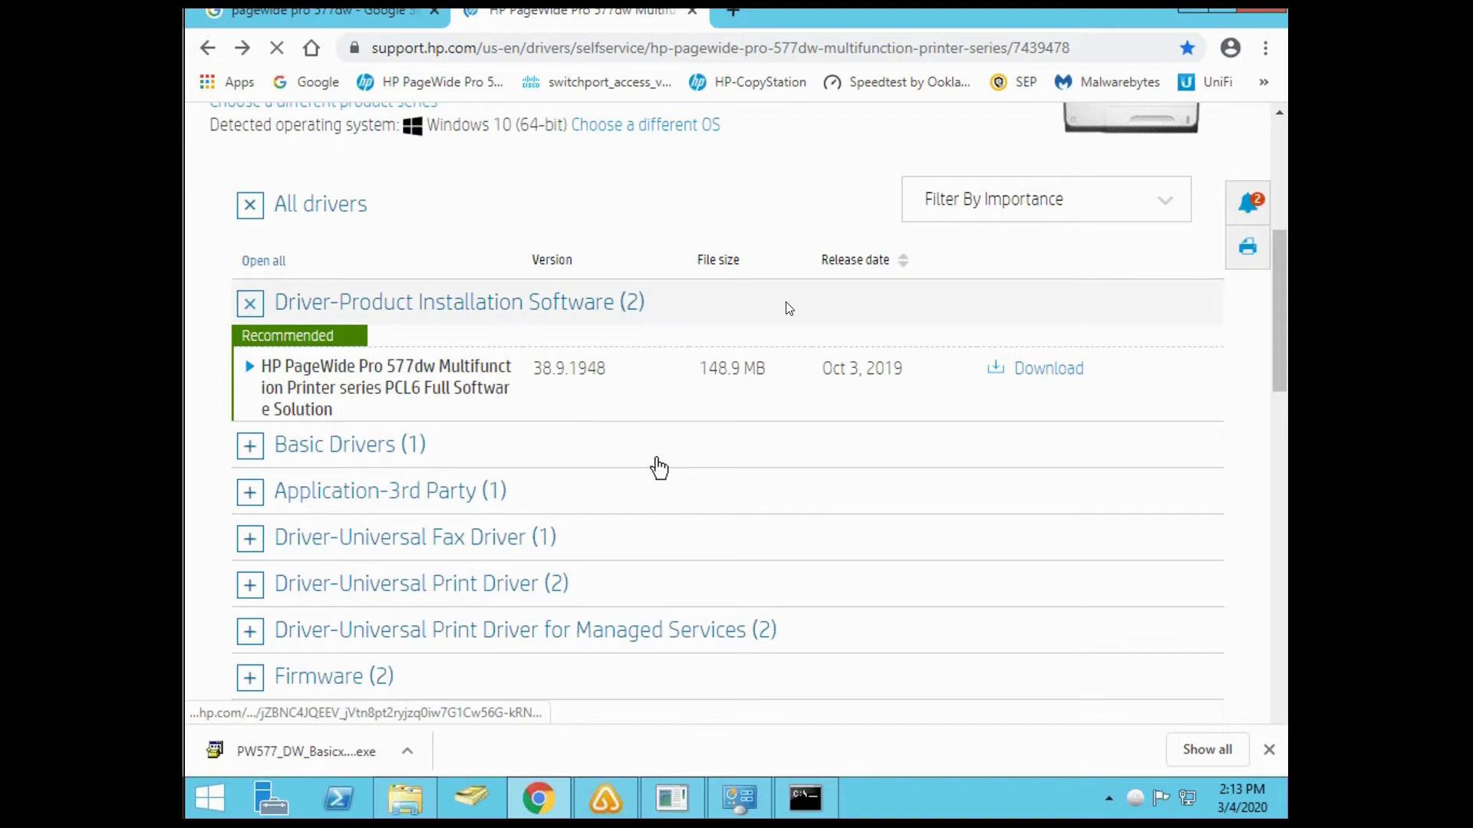
scroll(851, 253, "up", 1)
scroll(858, 257, "up", 1)
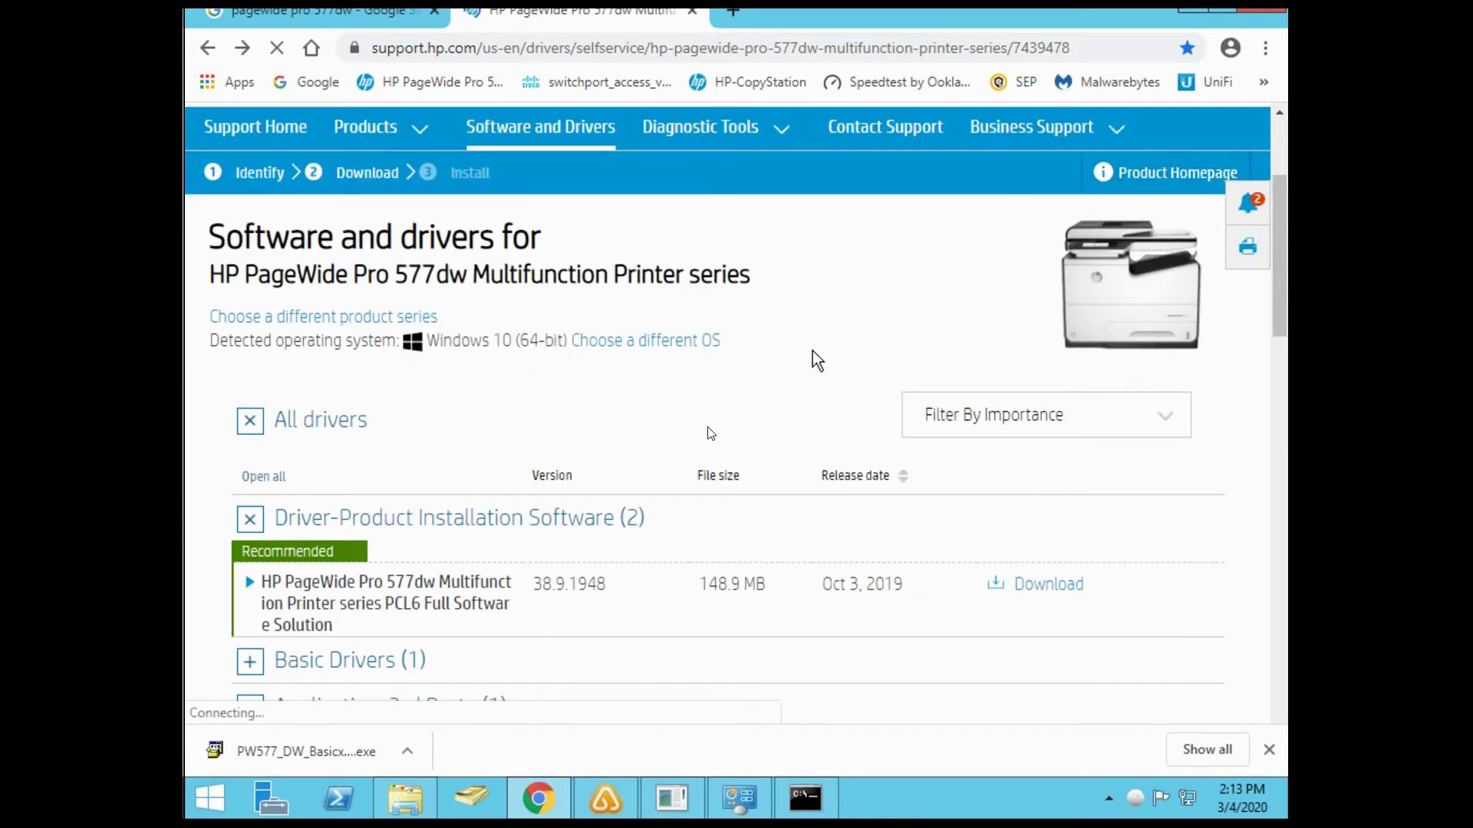
left_click(670, 342)
left_click(779, 417)
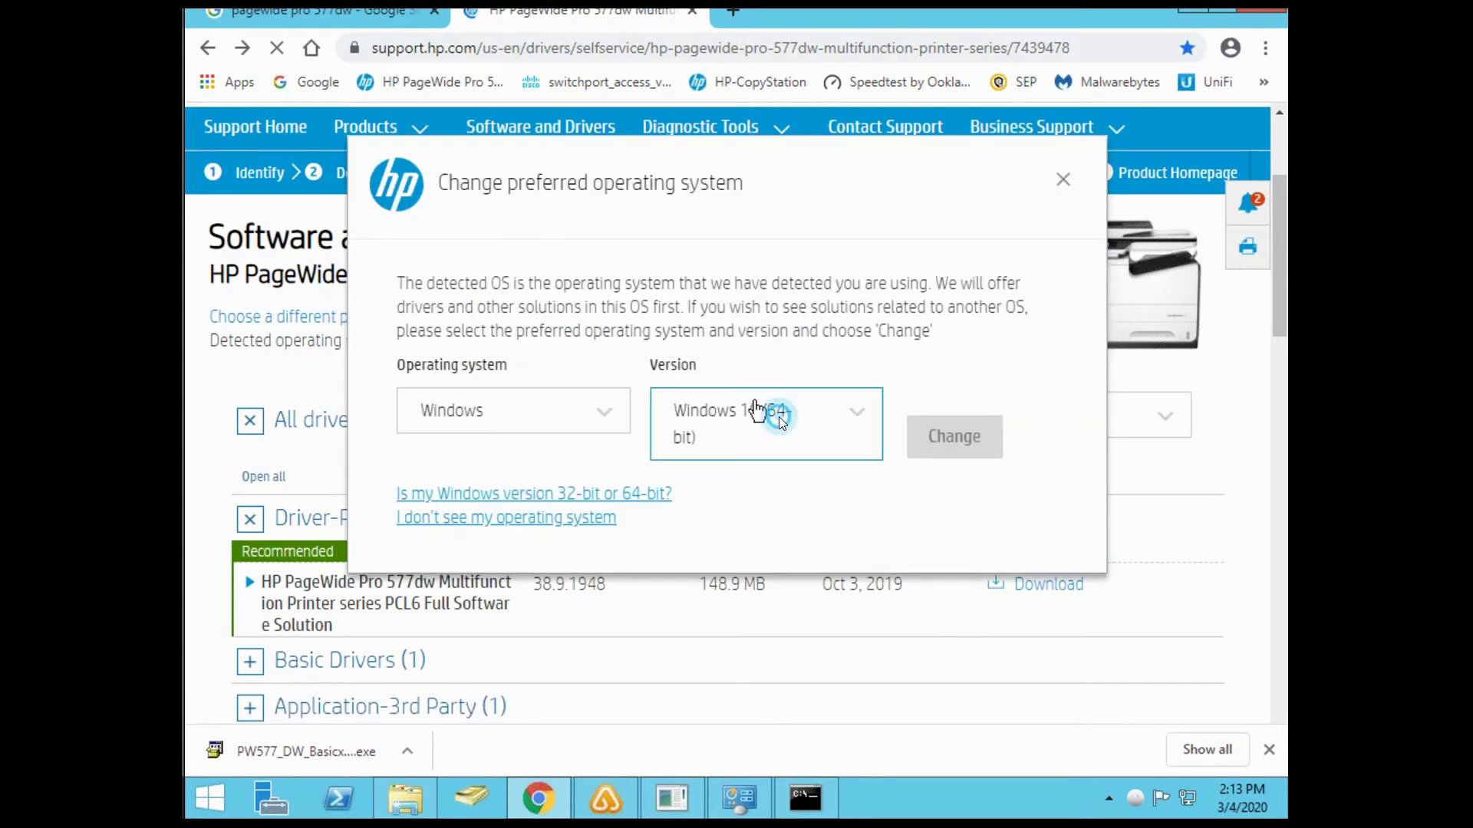
scroll(817, 576, "down", 2)
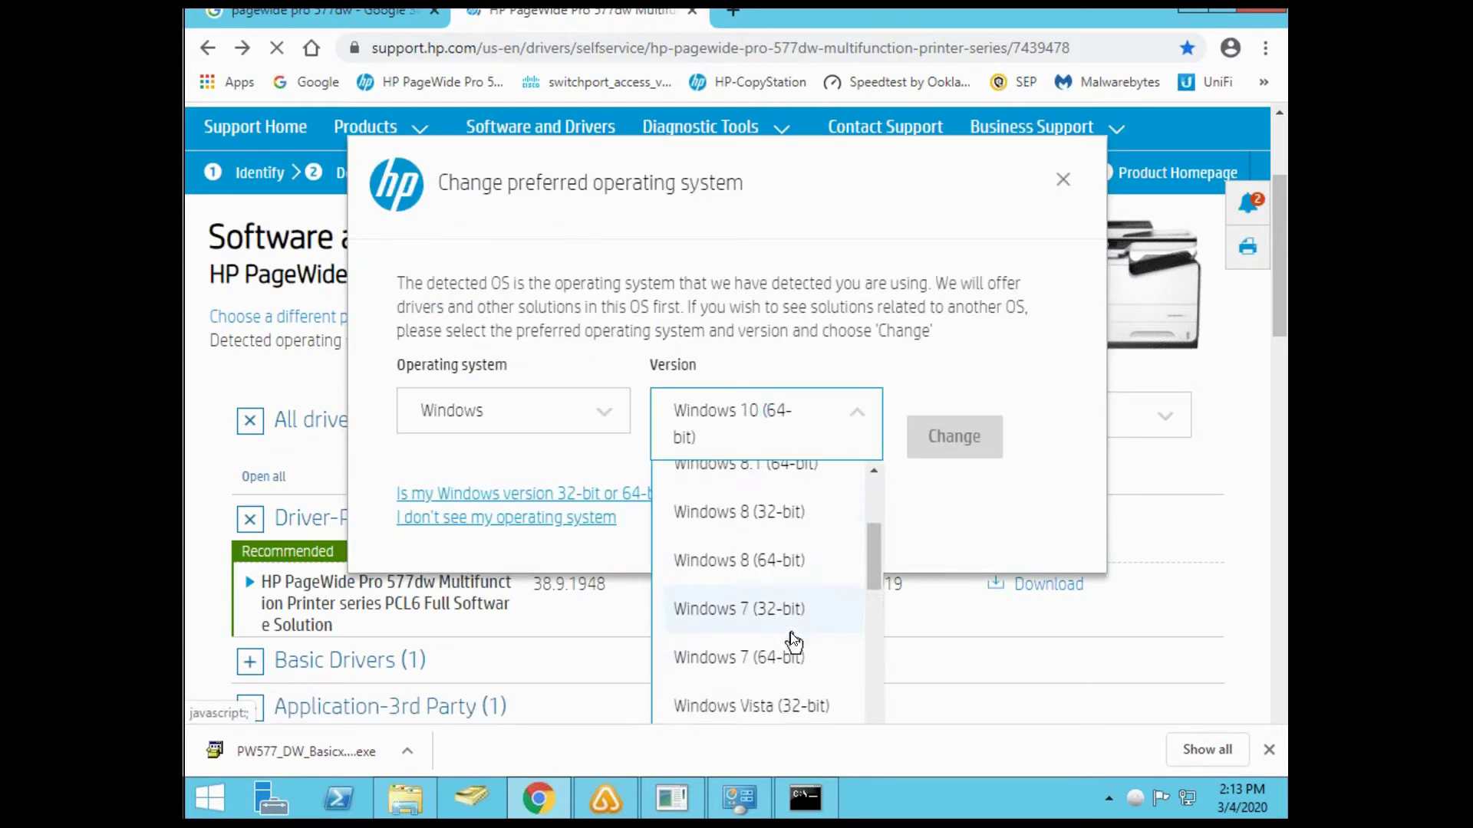
scroll(794, 643, "down", 3)
scroll(794, 643, "down", 3)
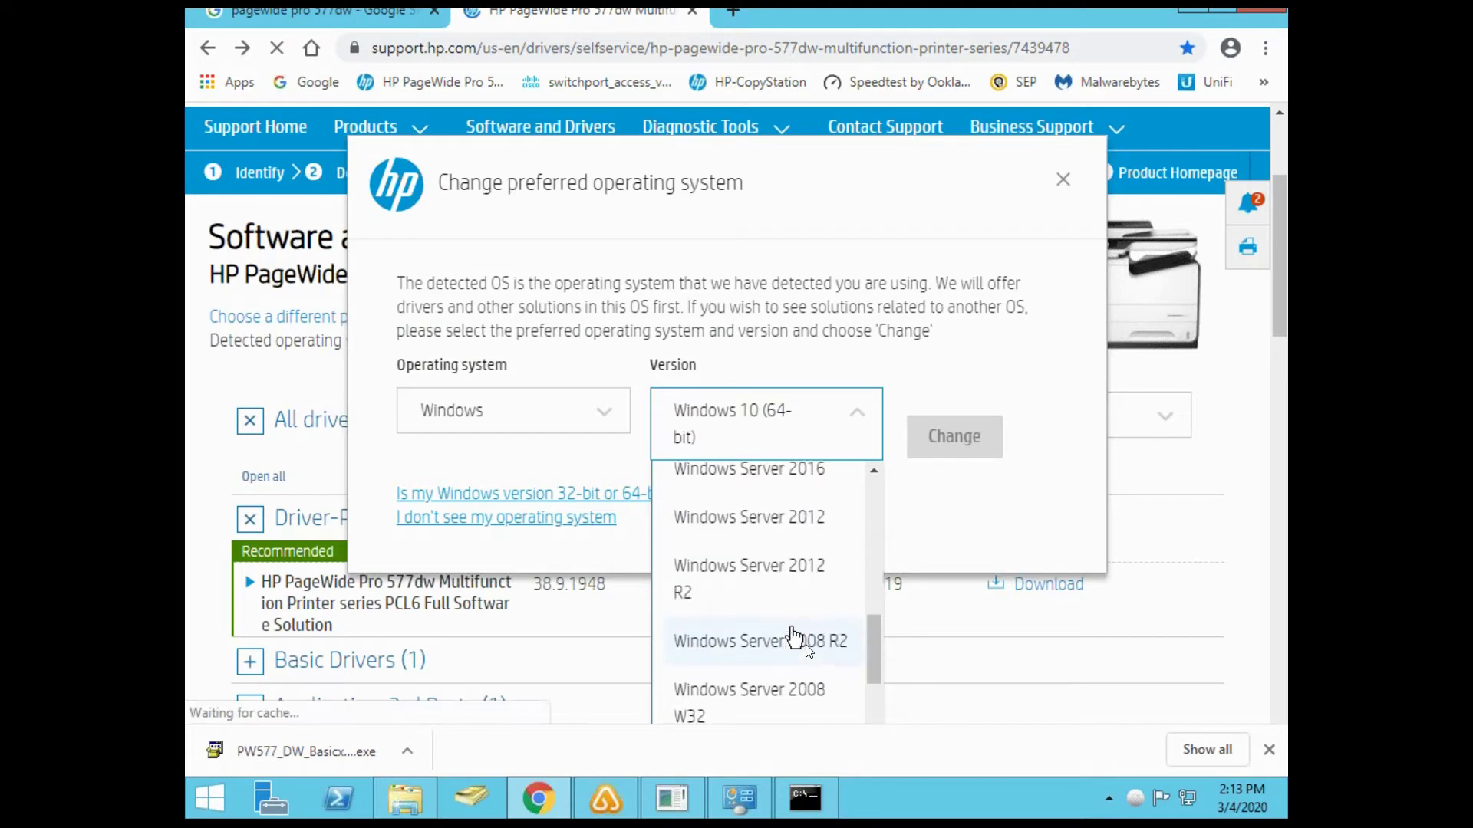
left_click(766, 567)
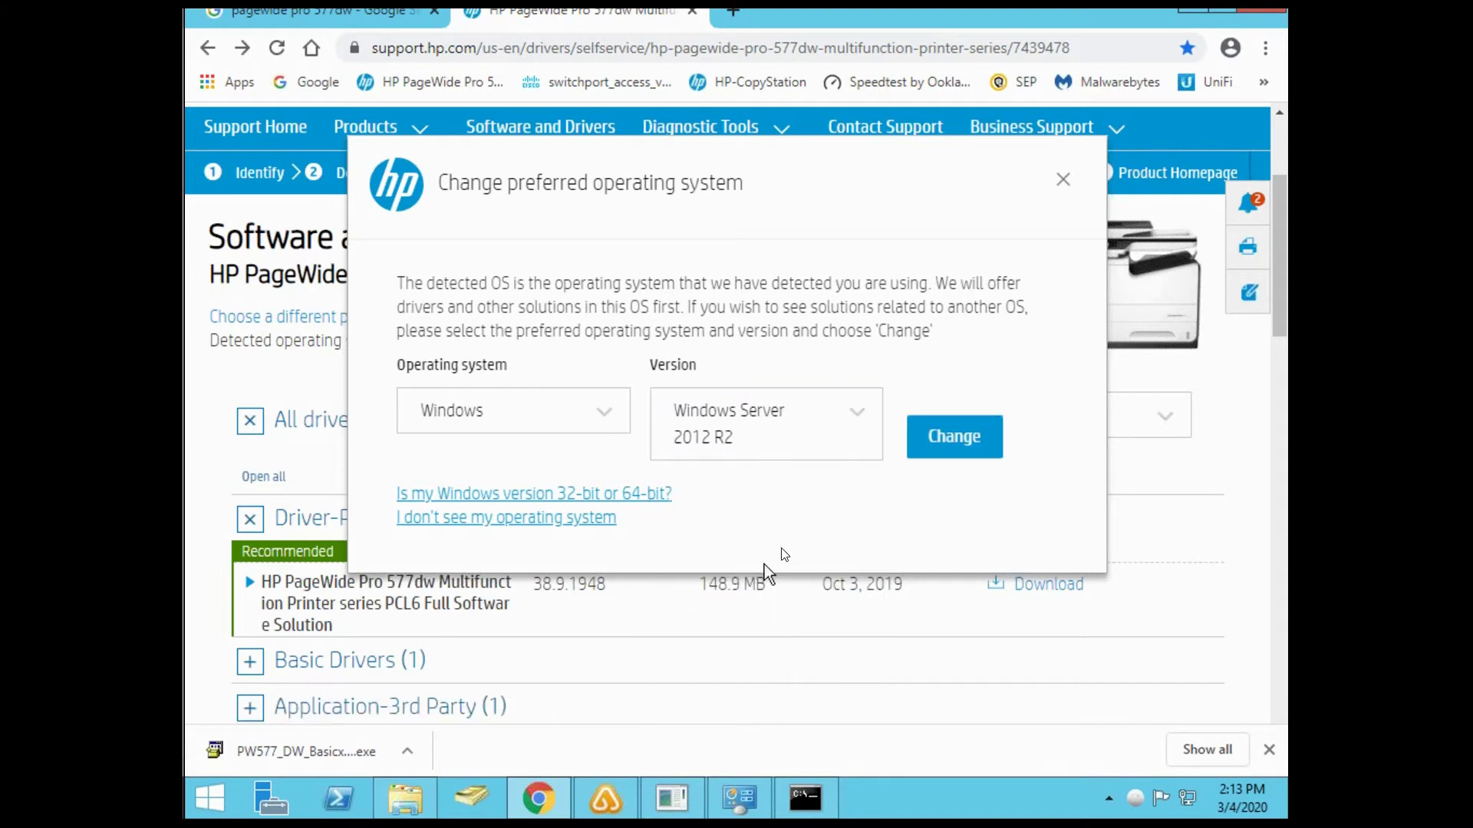
Apply Windows Server 2012 R2 to the driver list, then run winver to check the installed version
left_click(959, 439)
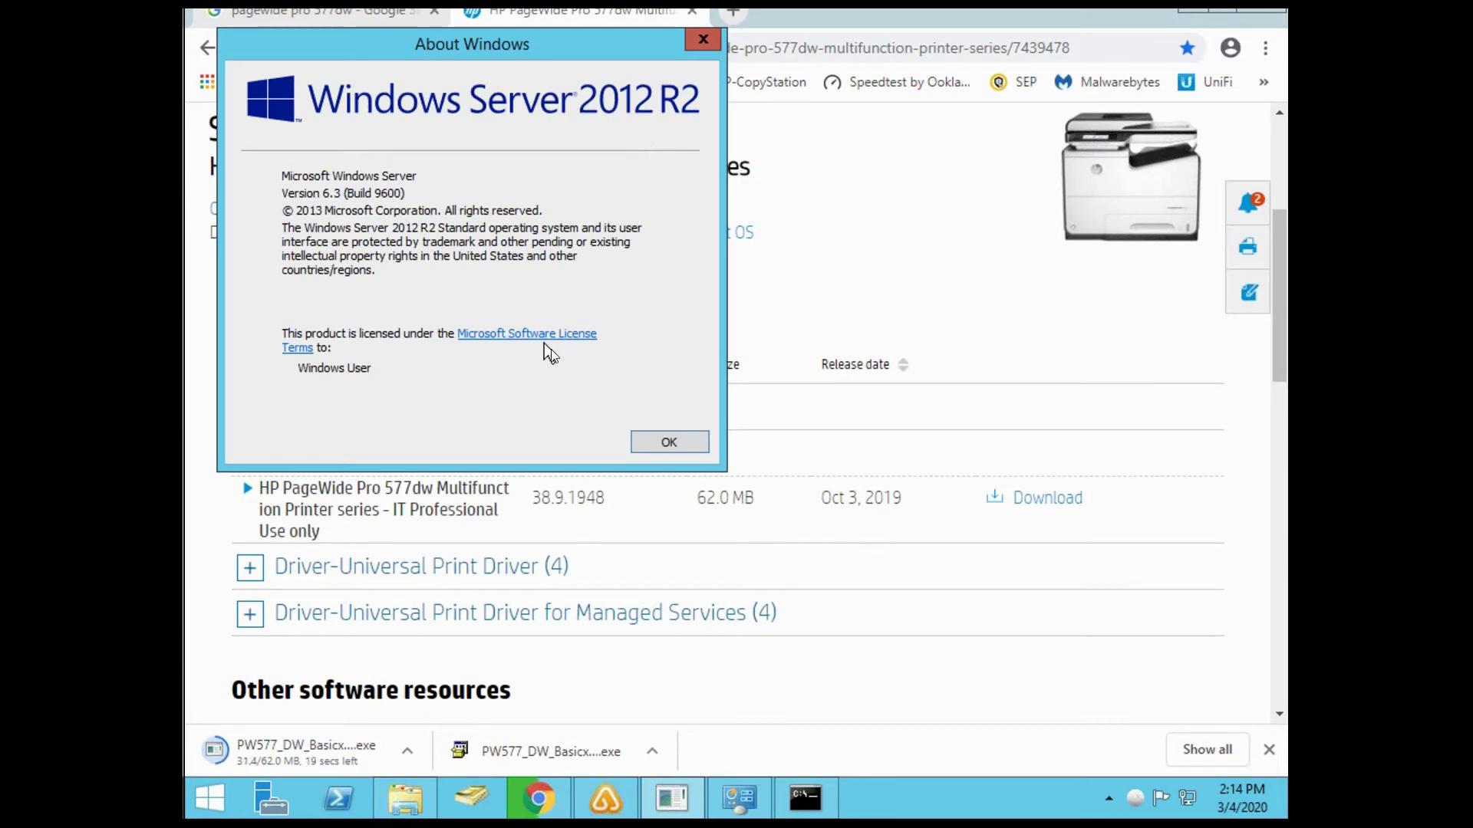
left_click(212, 798)
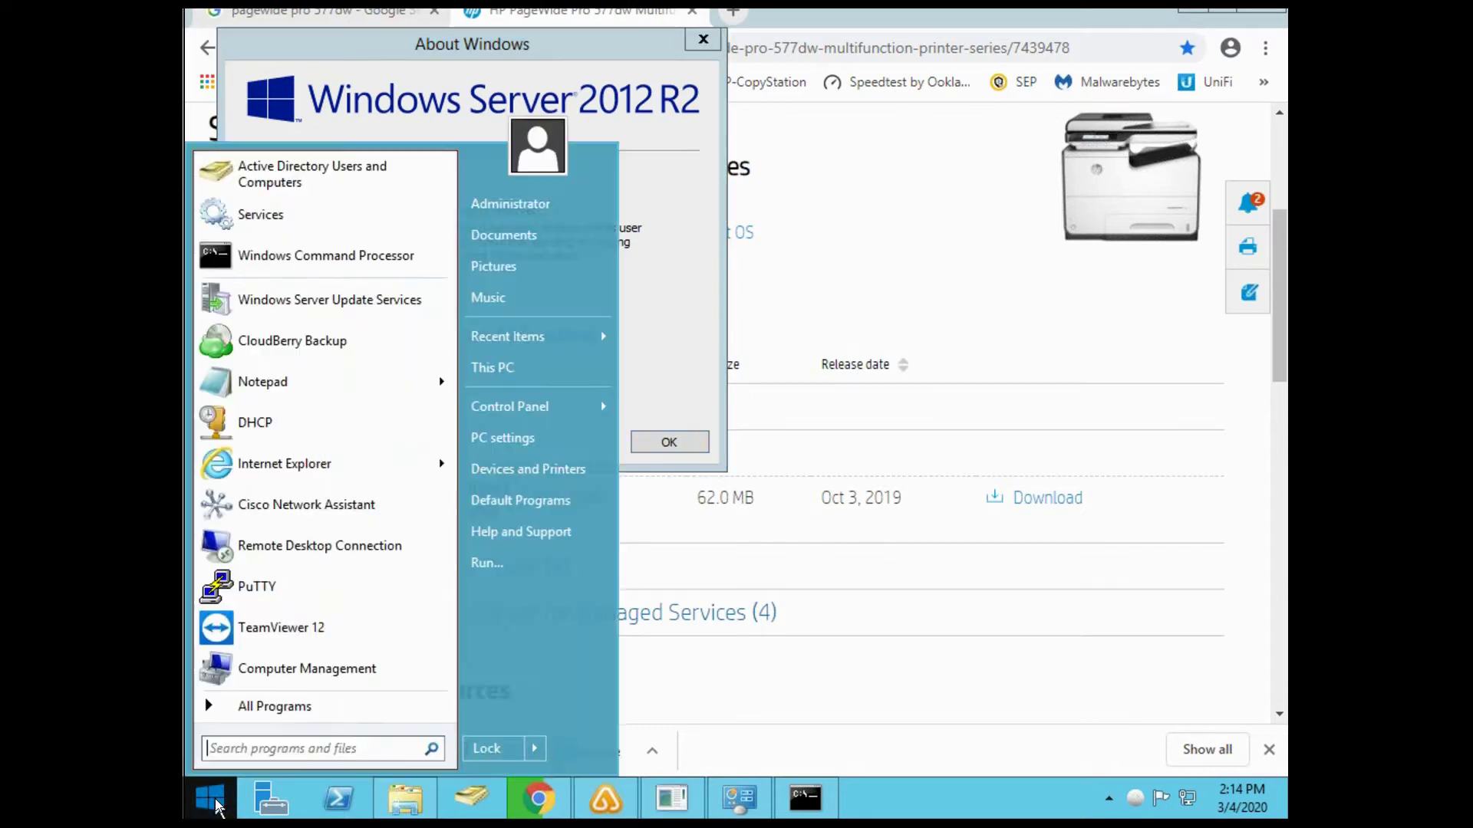
left_click(274, 750)
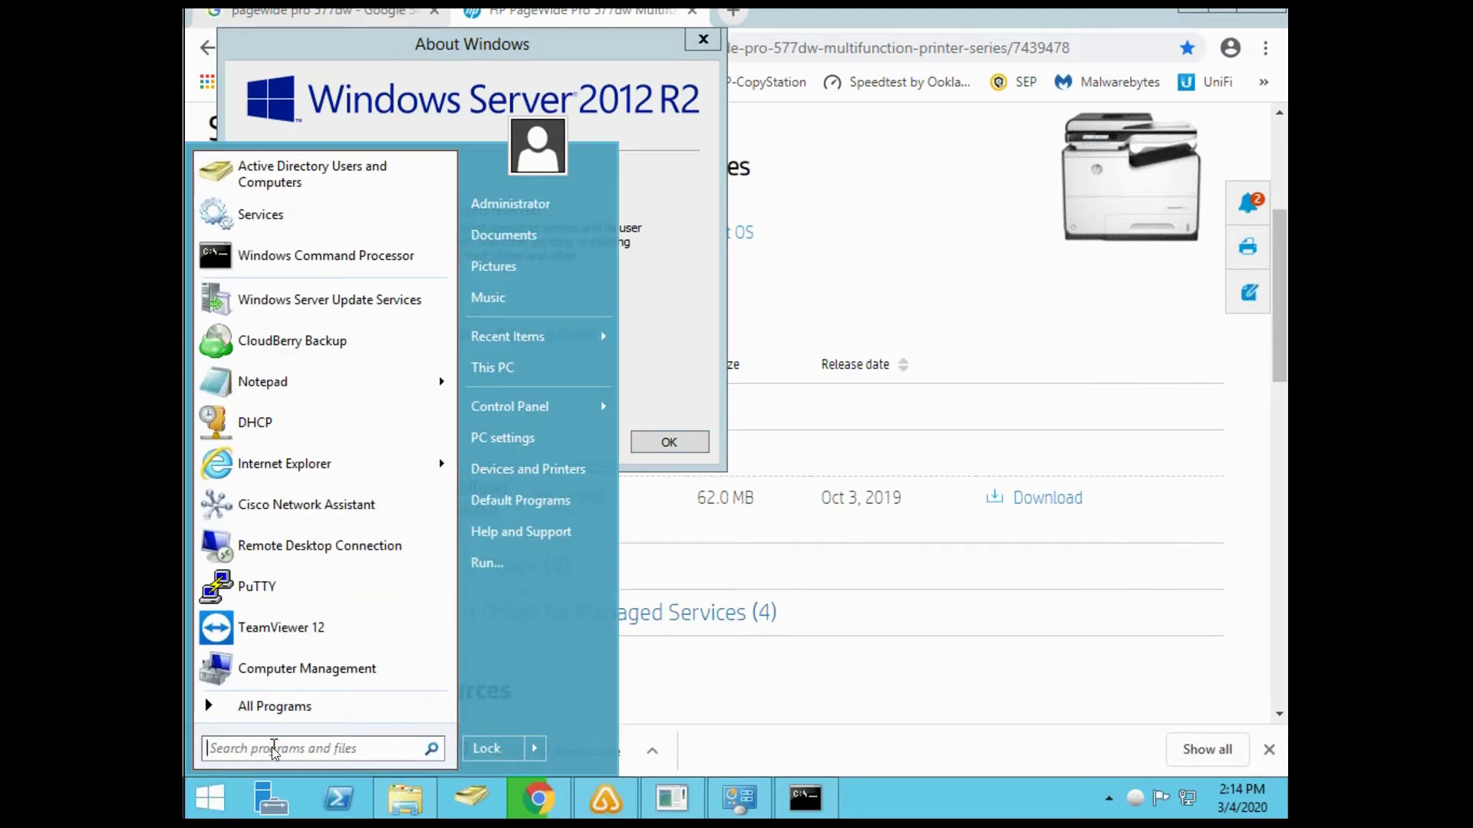
type("winver")
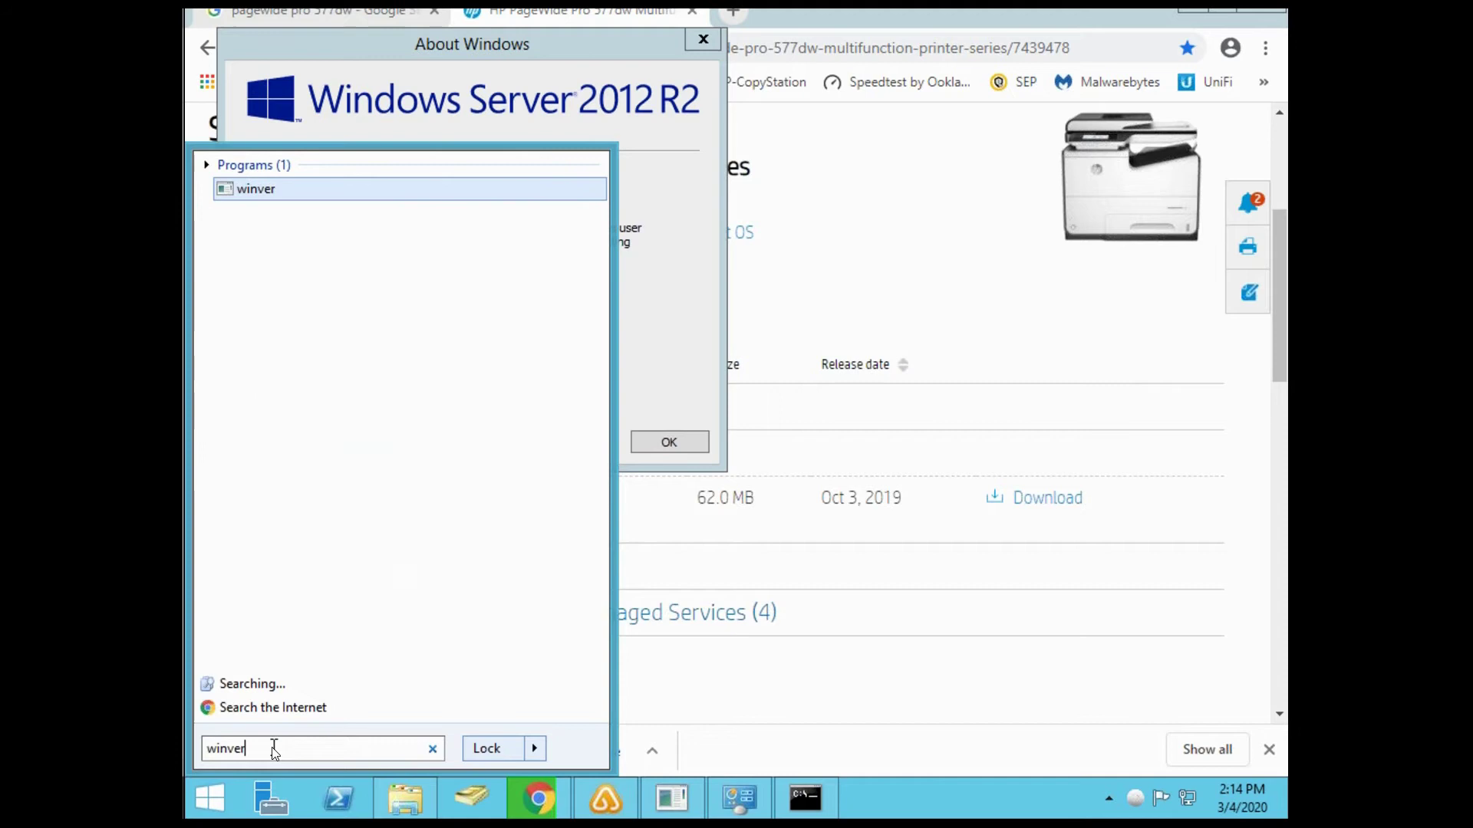
key("Return")
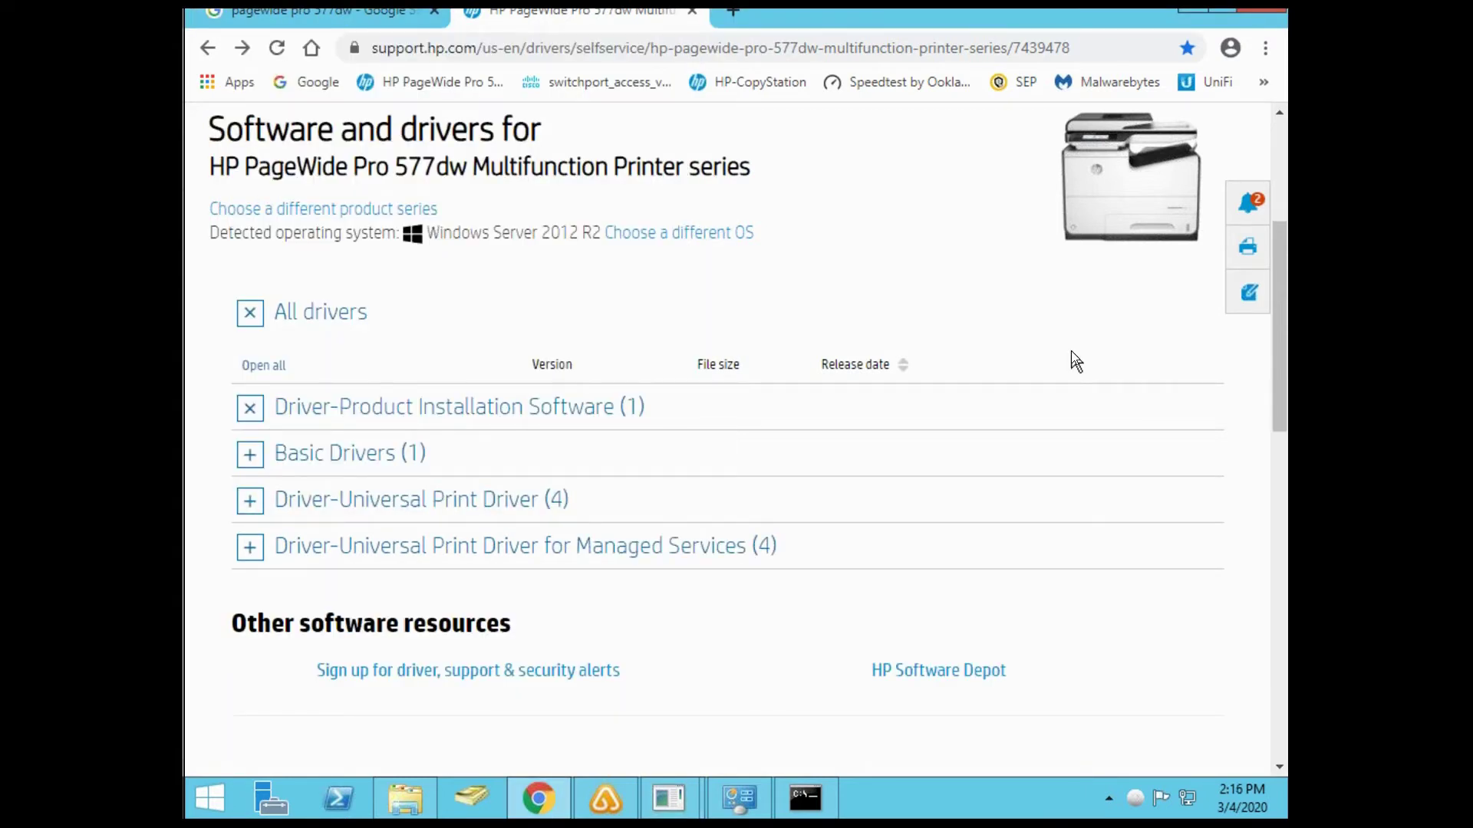
Download the HP Universal Print Driver PCL6 (64-bit) and open upd-pcl6-x64-6.9.0.24630.exe
left_click(356, 502)
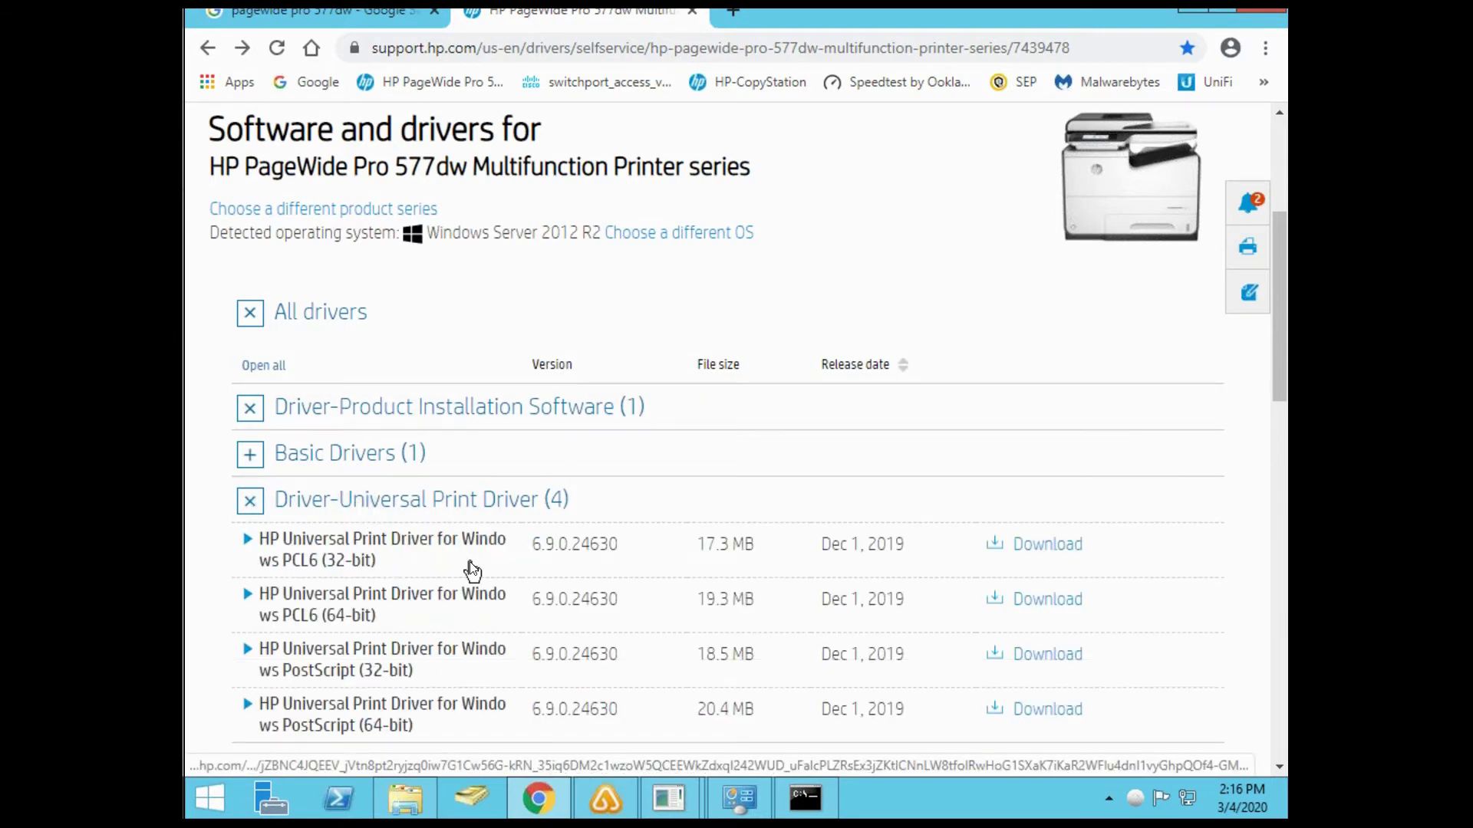
scroll(473, 569, "down", 1)
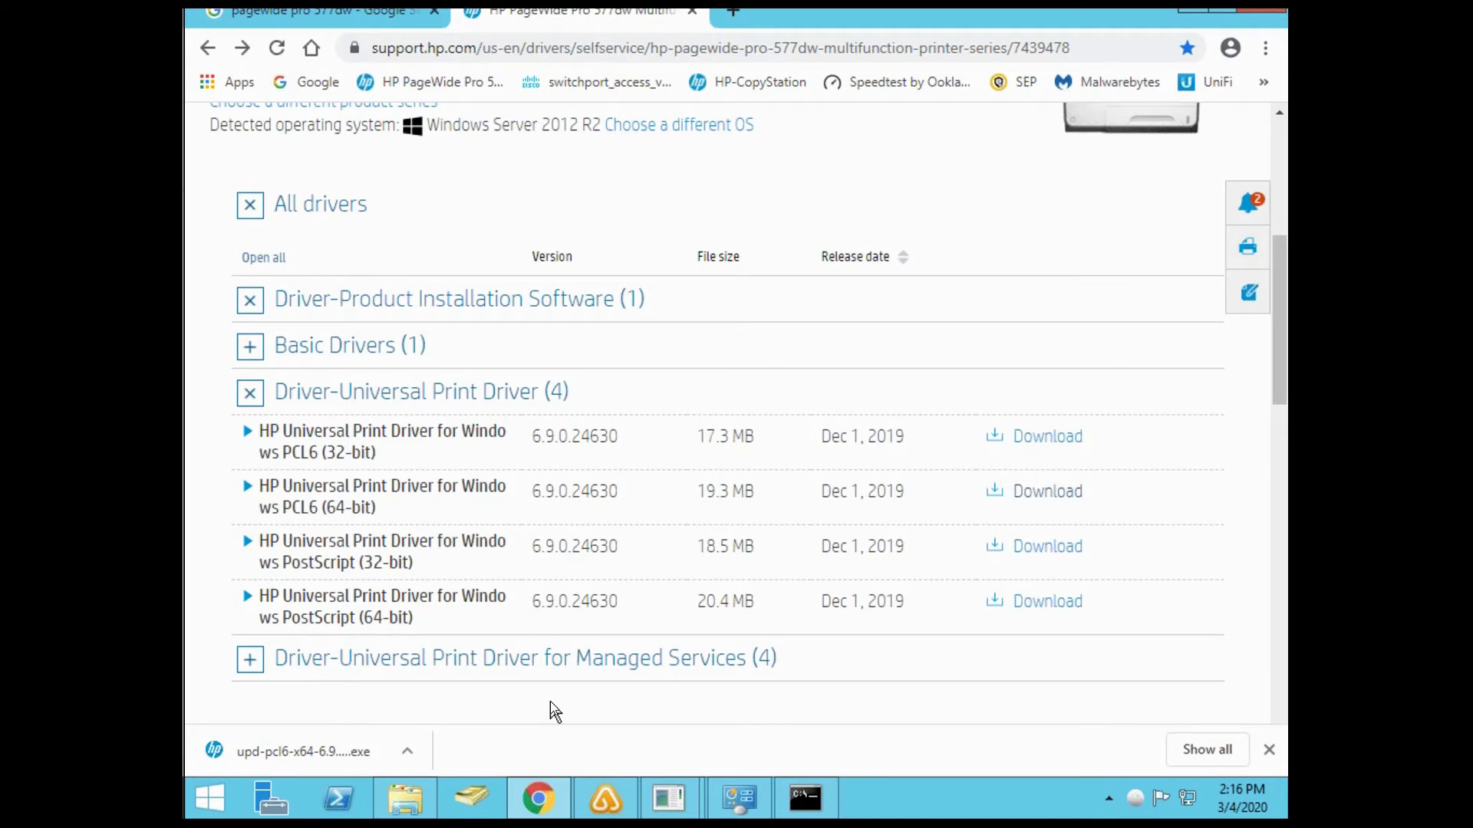
left_click(353, 748)
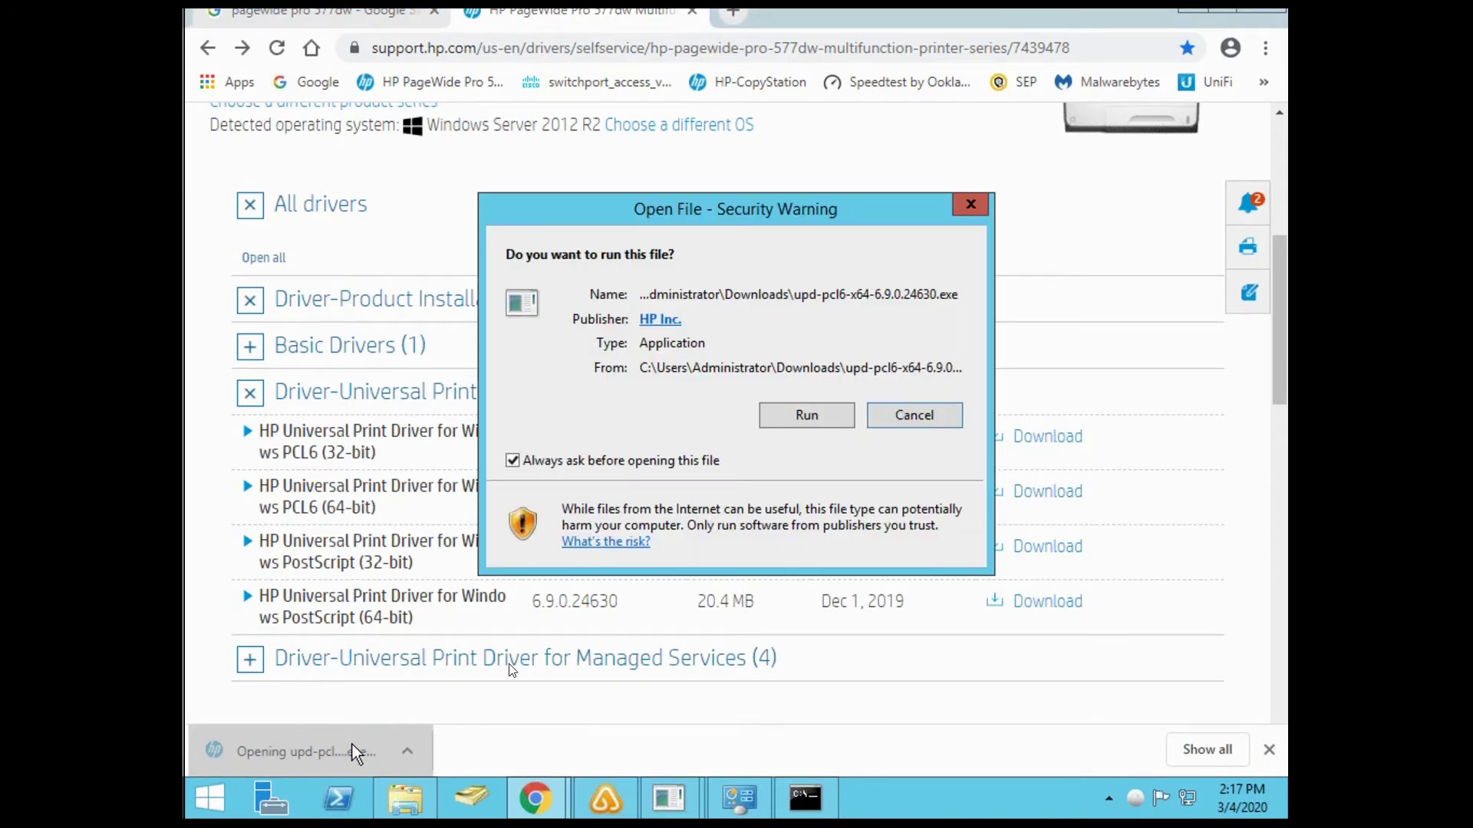
Run the package and unzip its 89 files to c:\HP Universal Print Driver\pcl6
left_click(780, 414)
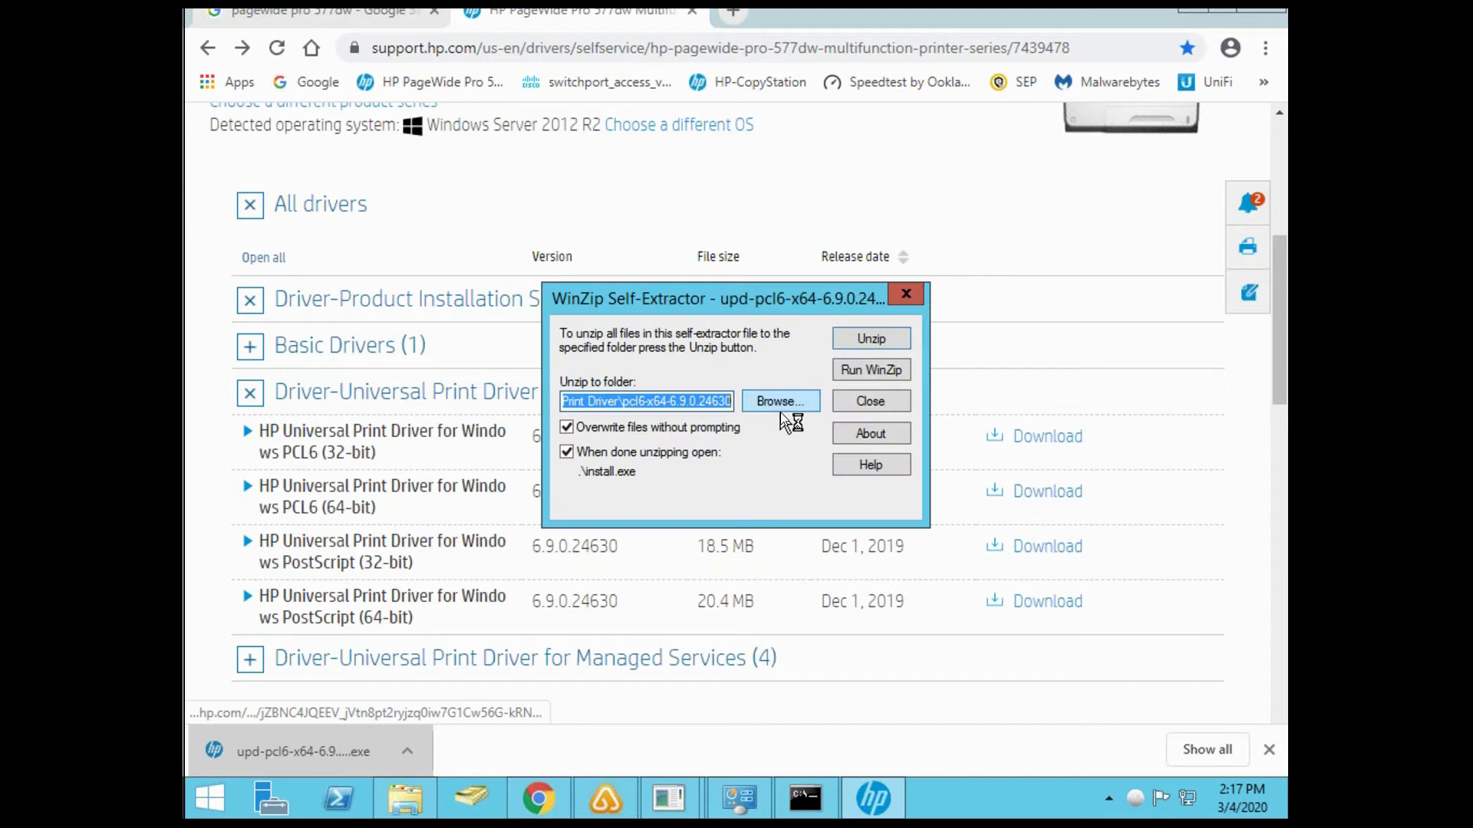
left_click(643, 401)
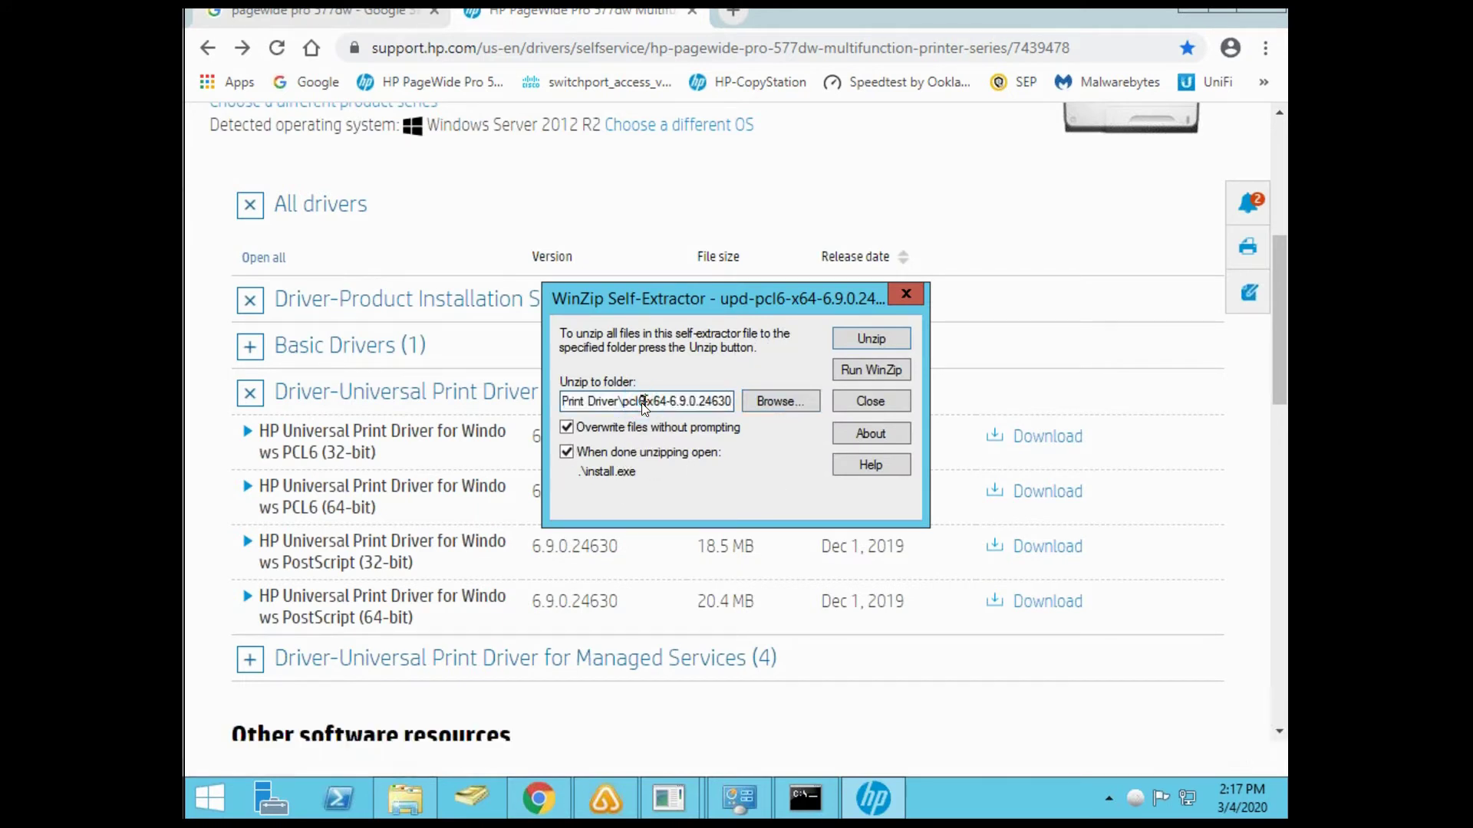
key("Home")
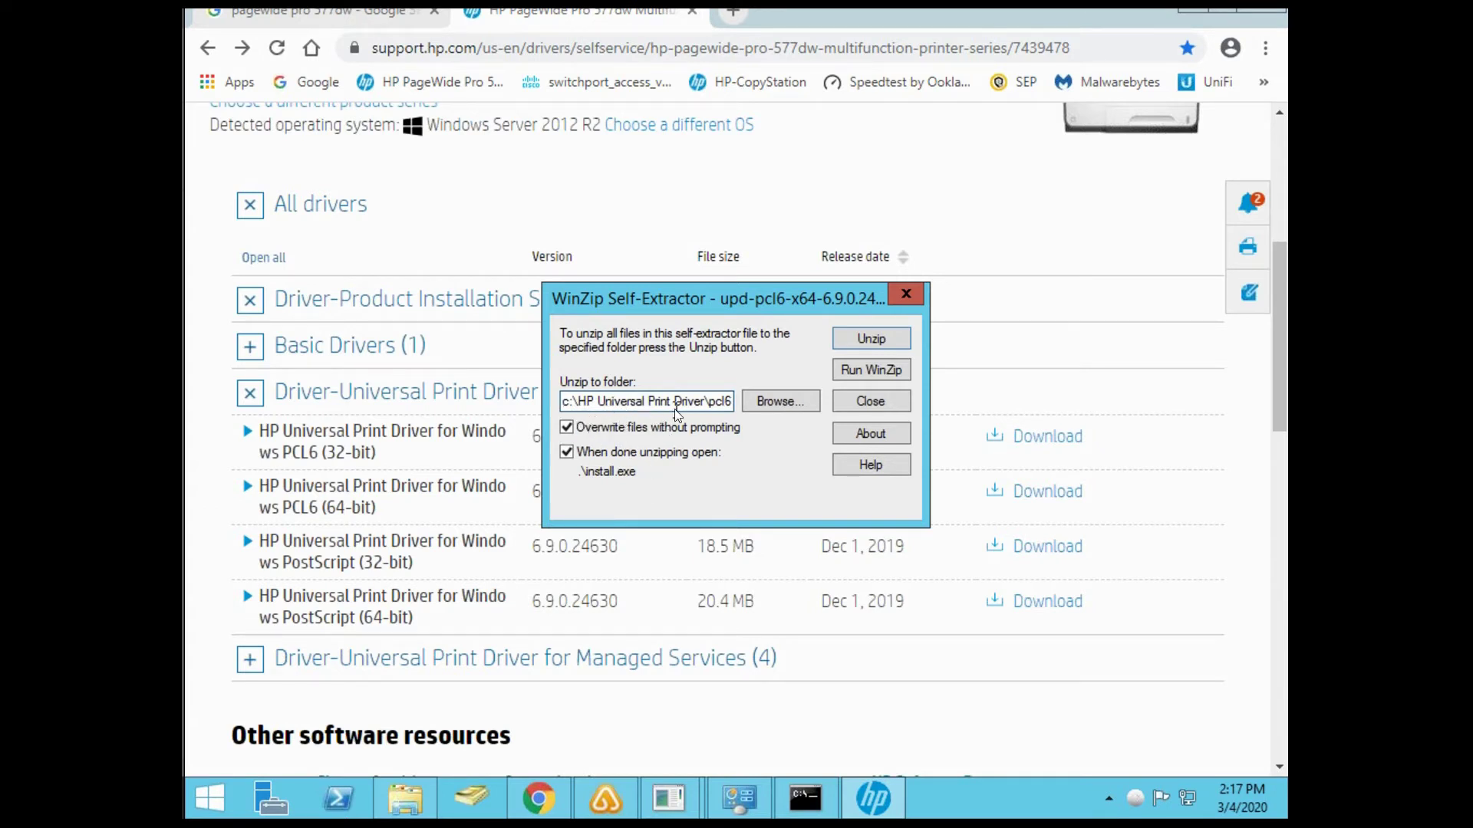
left_click(891, 336)
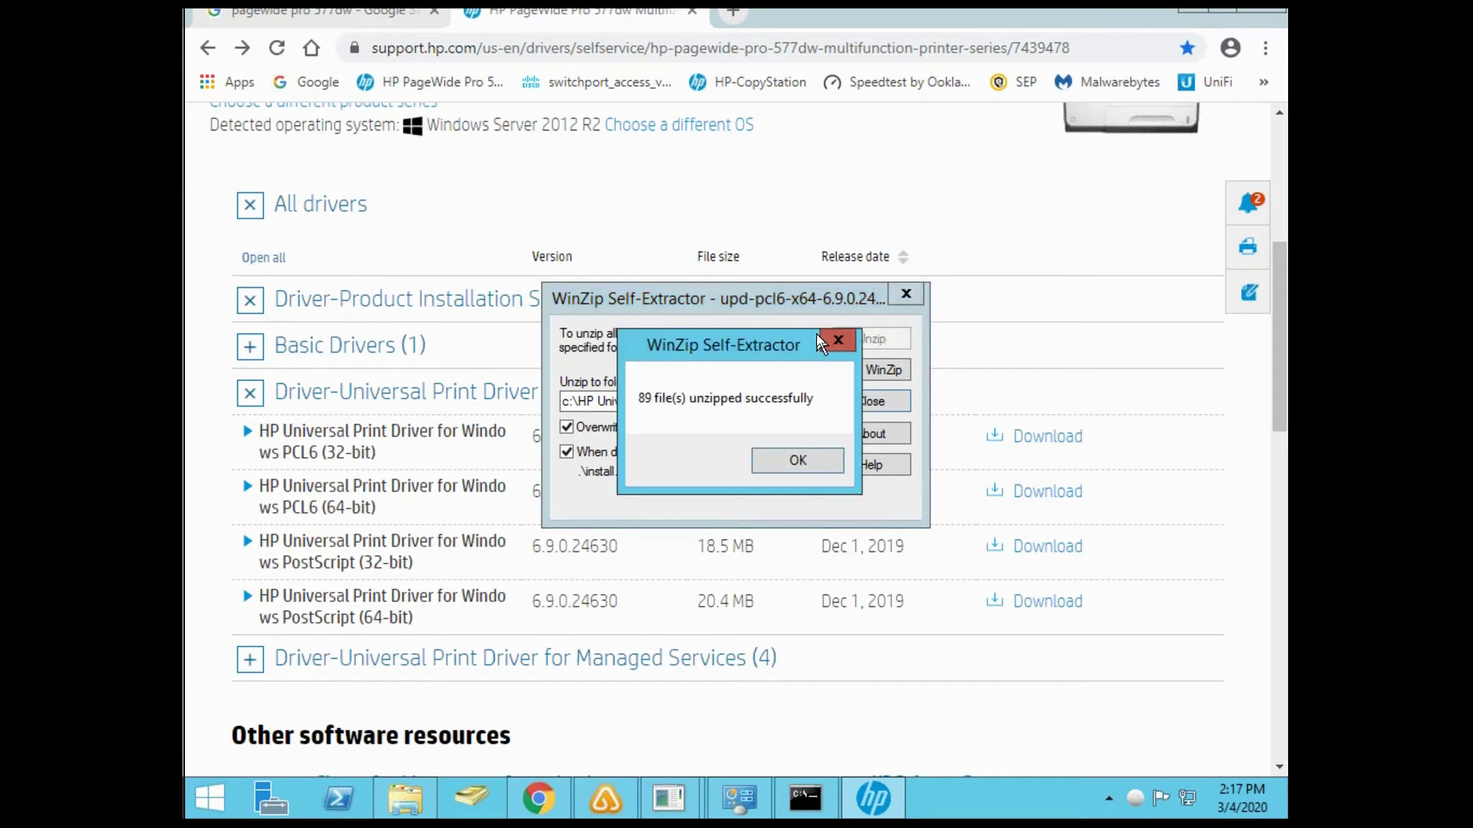
left_click(790, 460)
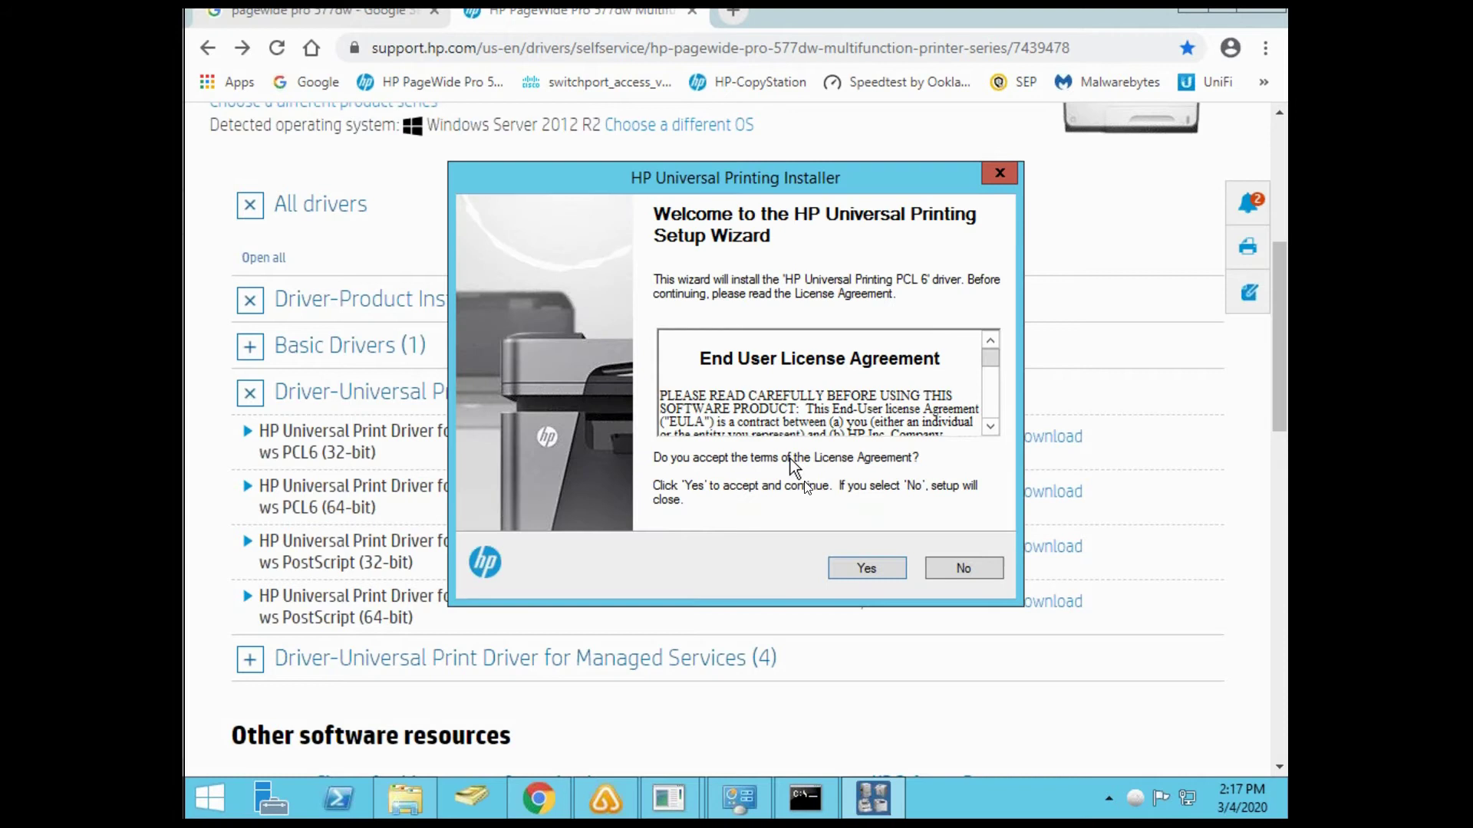
Accept the licence and install the PCL 6 driver in Traditional Mode
left_click(875, 568)
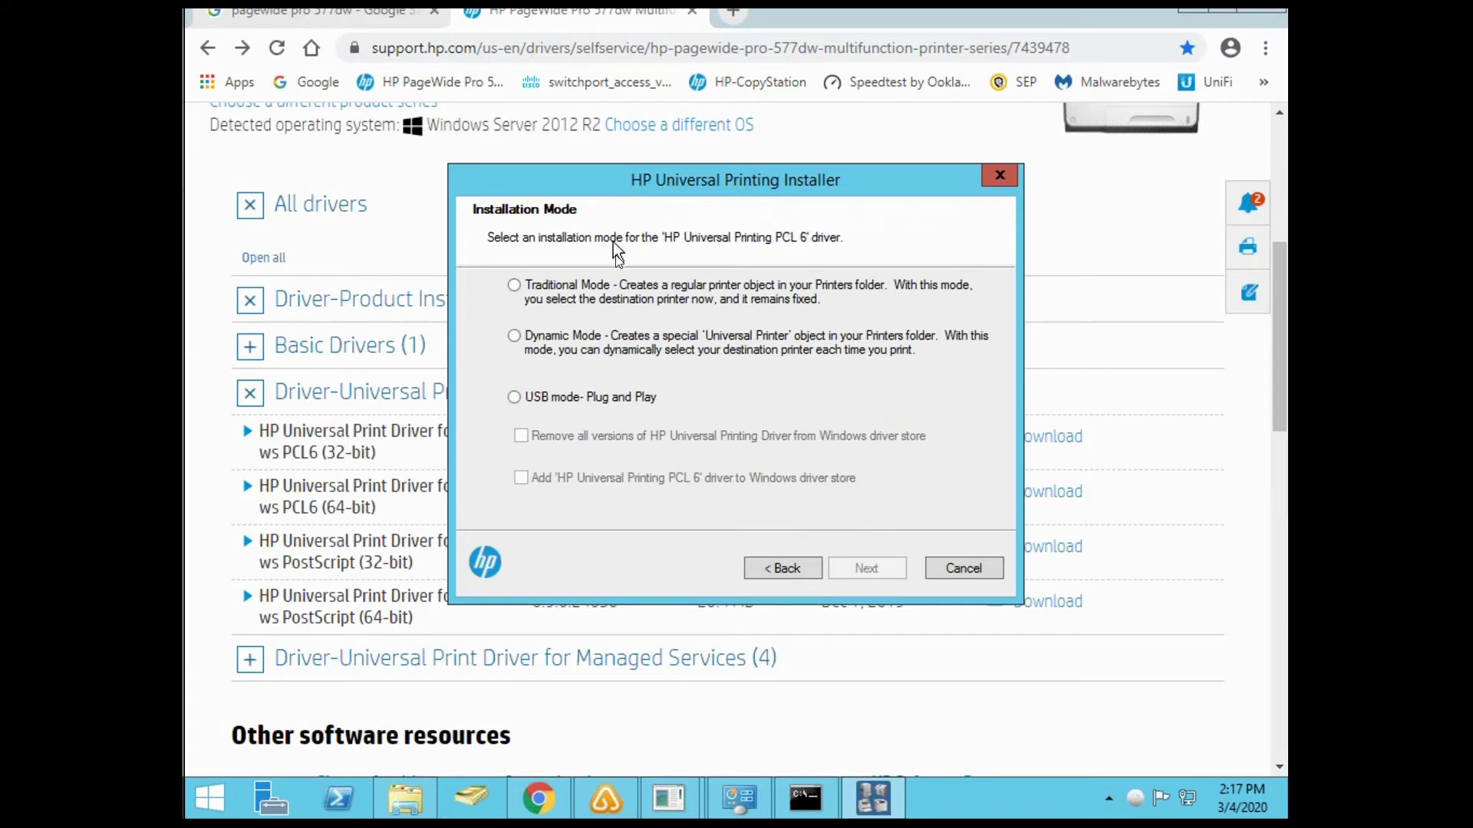
left_click(528, 301)
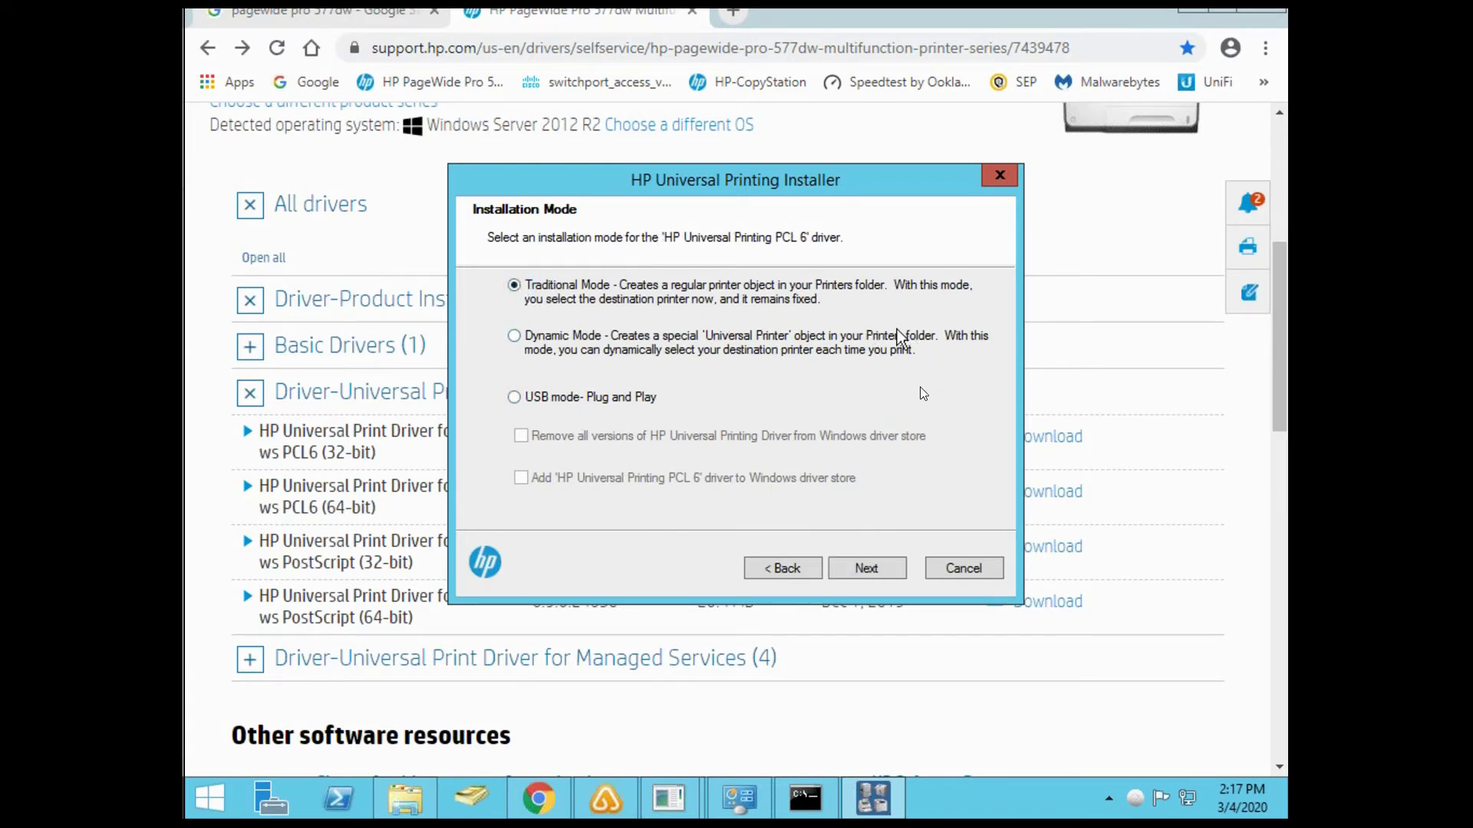
left_click(862, 568)
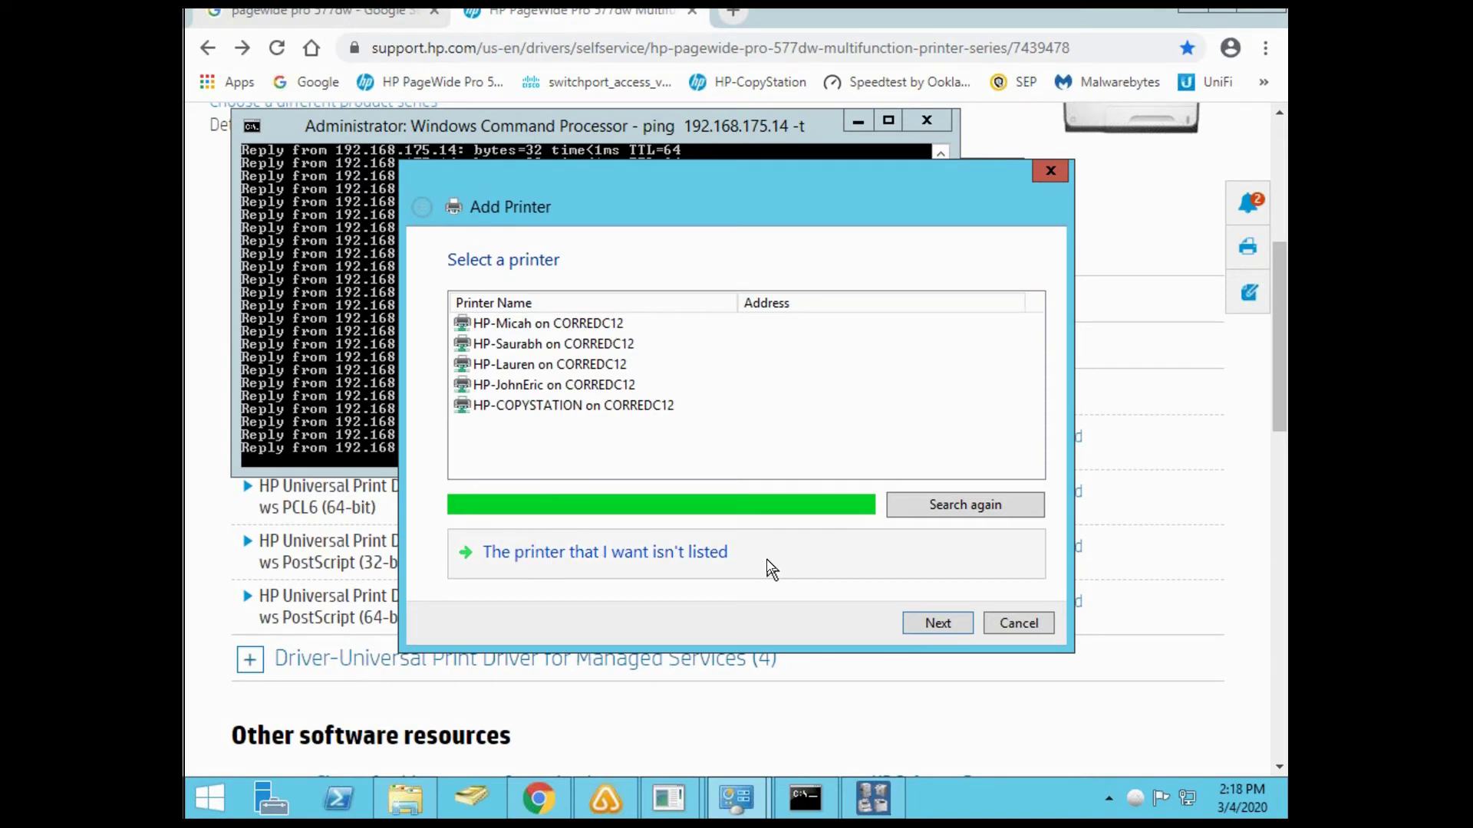
Choose to add the unlisted printer using a TCP/IP address
left_click(734, 560)
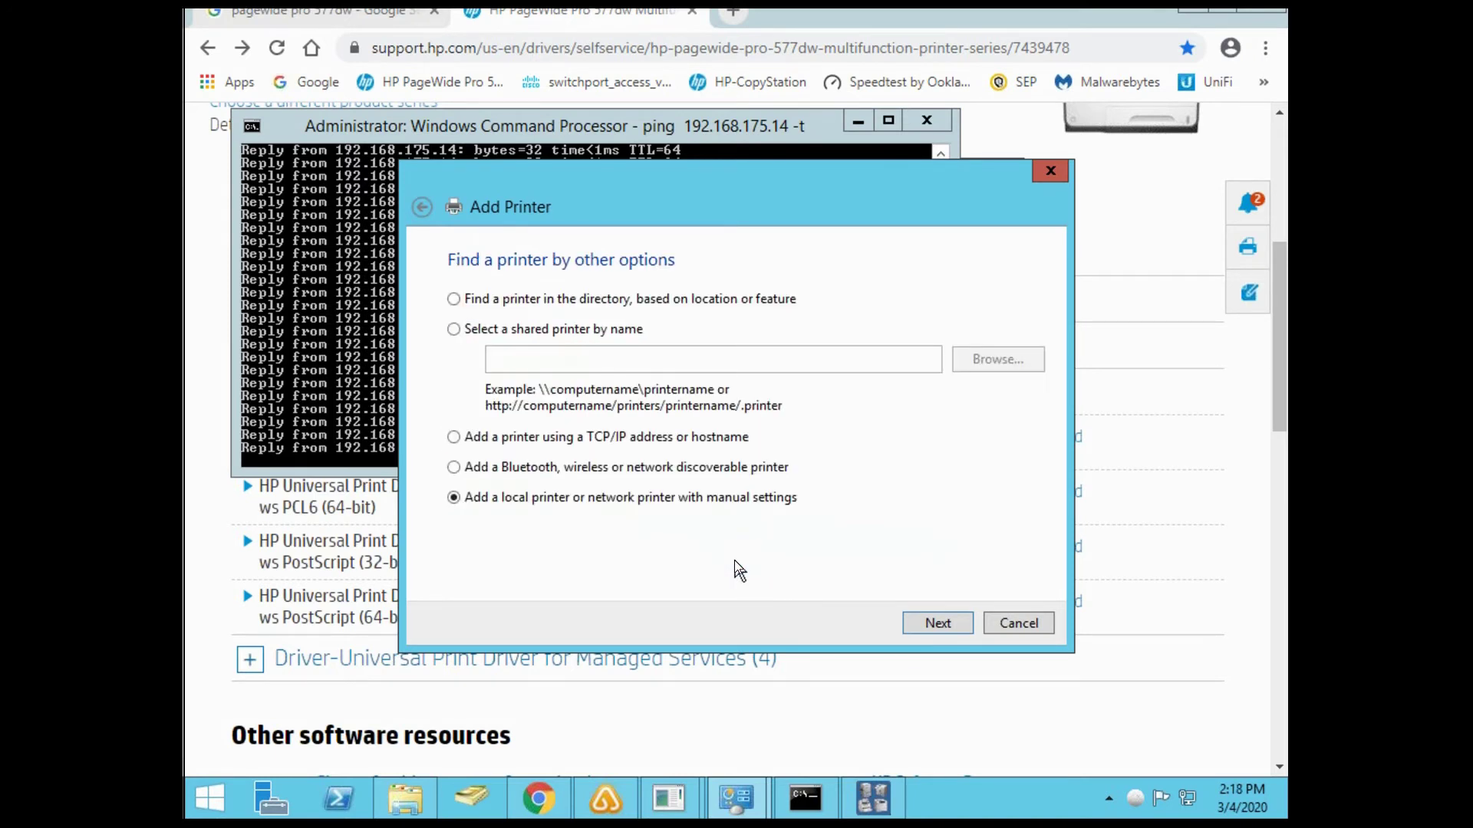
left_click(454, 329)
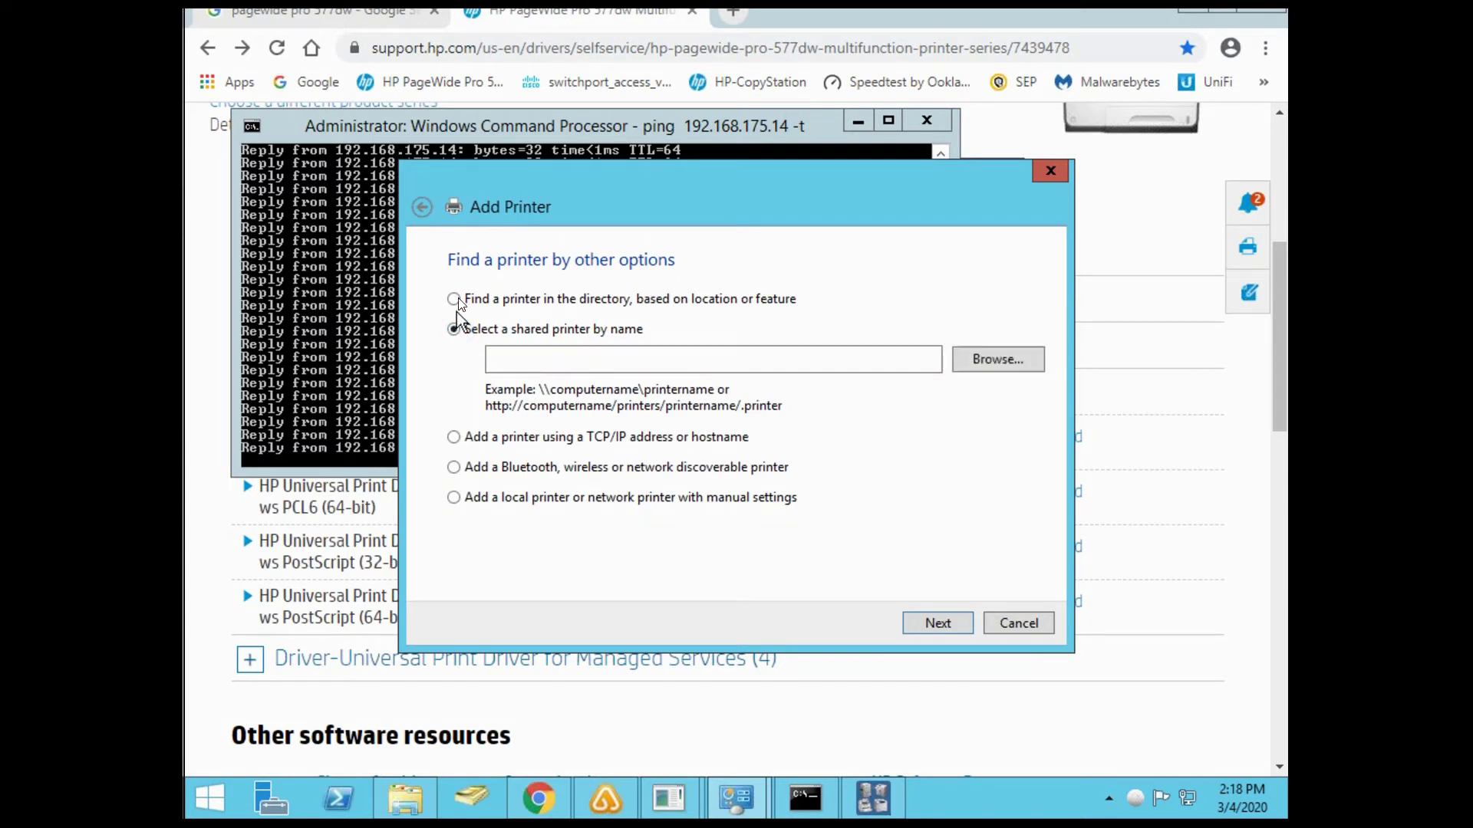
left_click(454, 437)
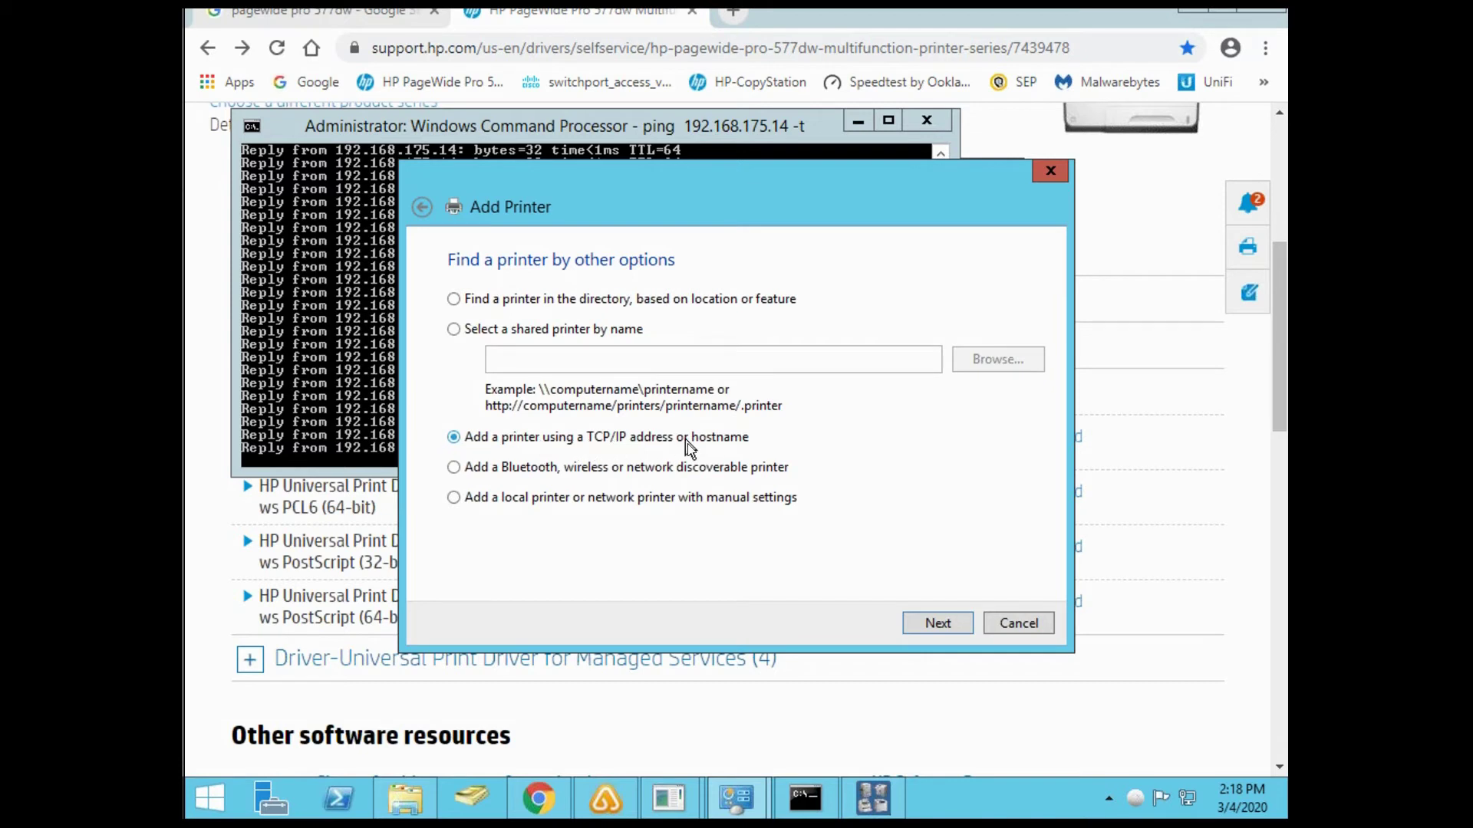
left_click(921, 623)
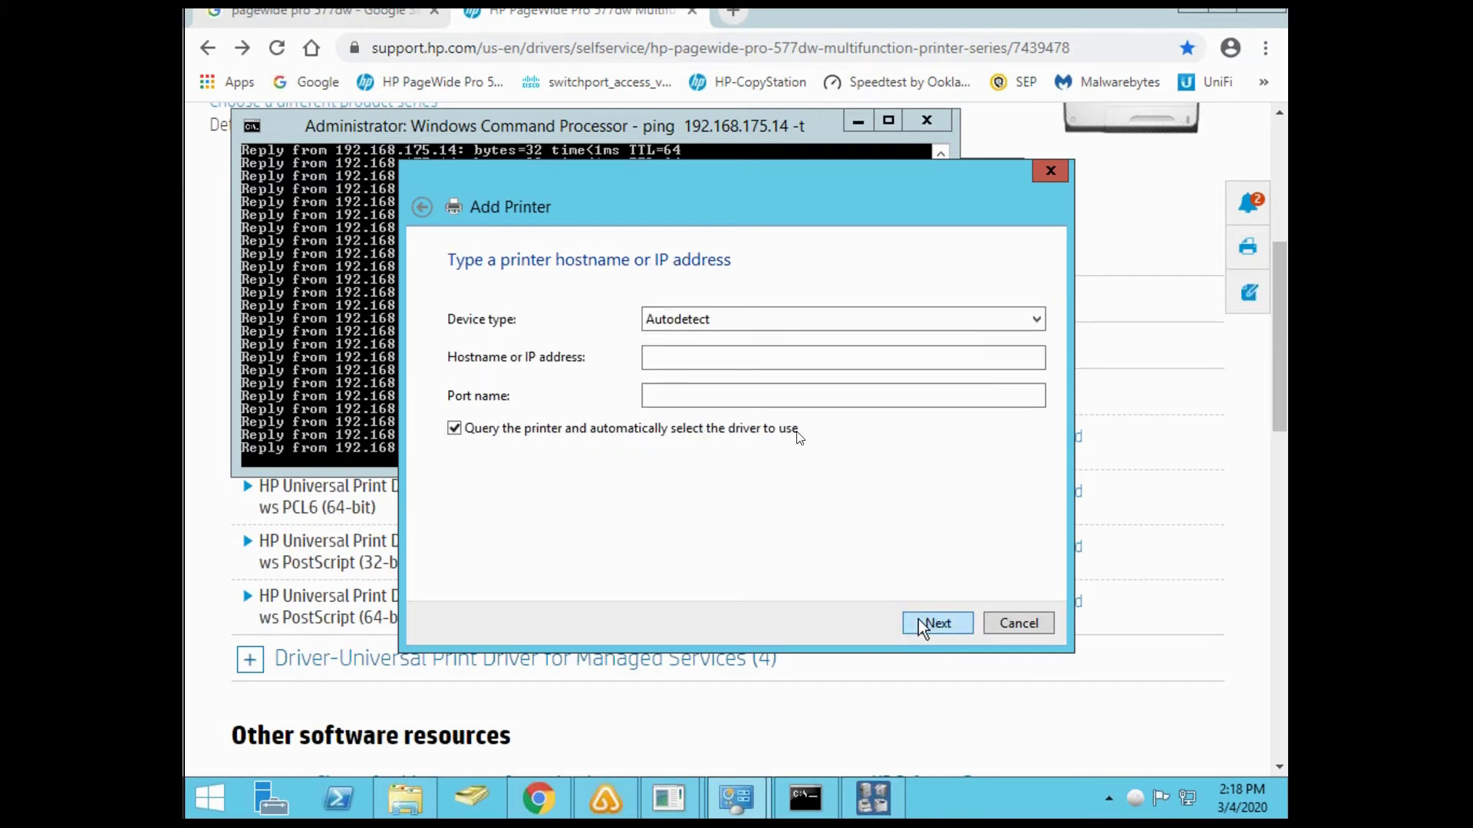
Set device type to TCP/IP Device with hostname 192.168.175.14
left_click(701, 322)
left_click(695, 356)
left_click(695, 356)
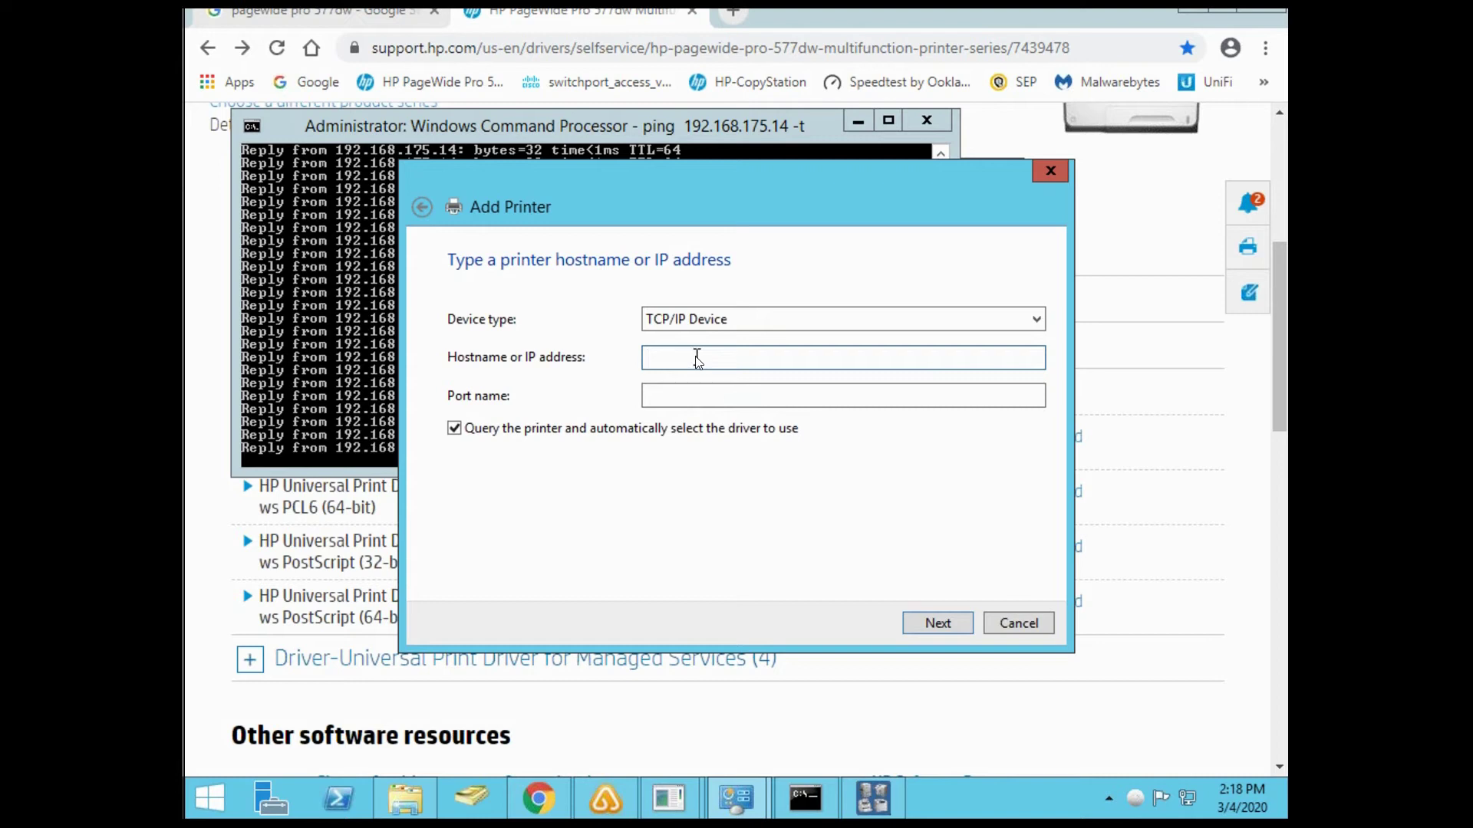
type("192.168.175.14")
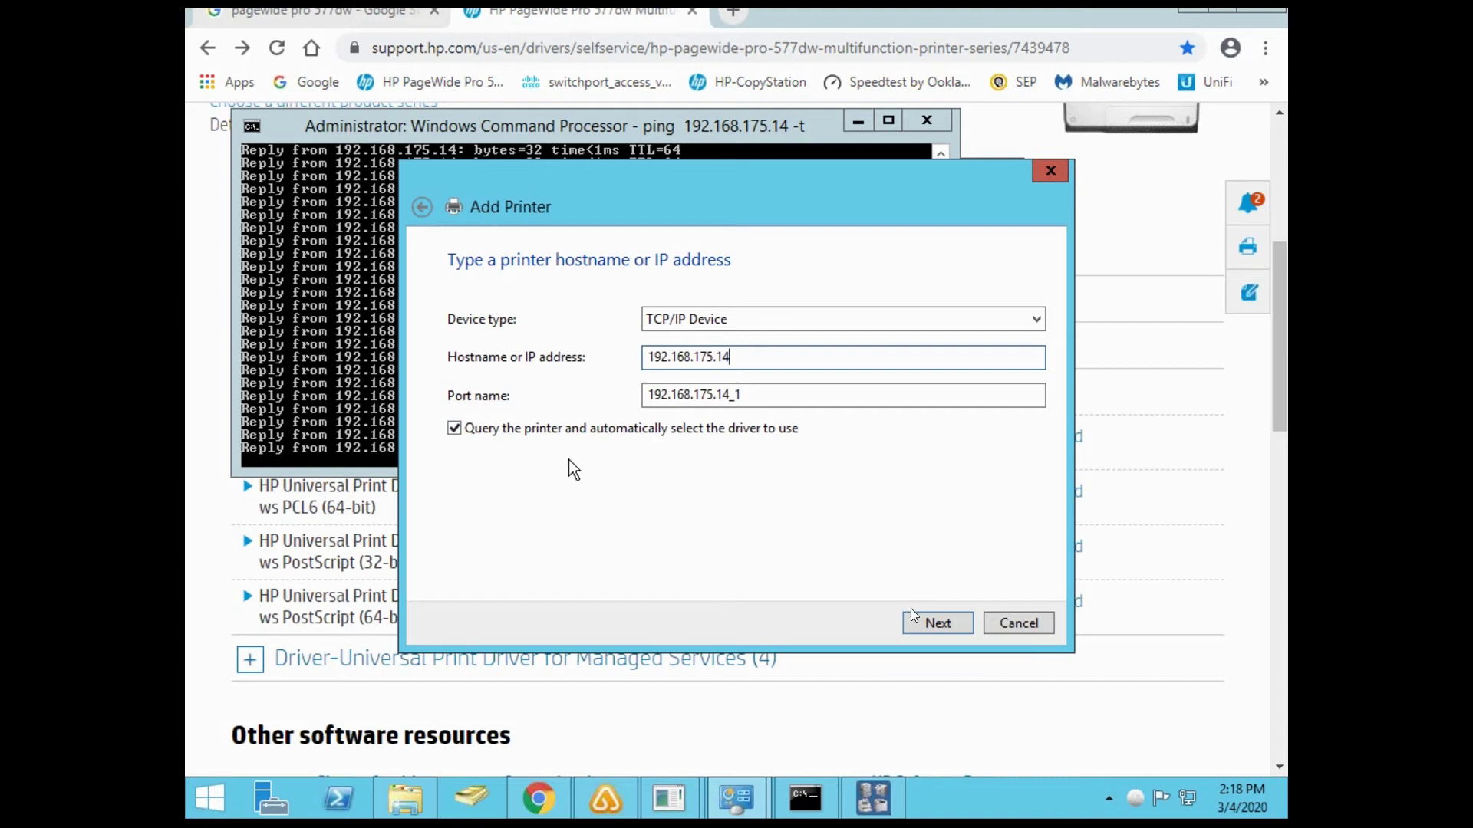
Detect the printer and choose the HP Universal Printing PCL 6 driver
left_click(925, 623)
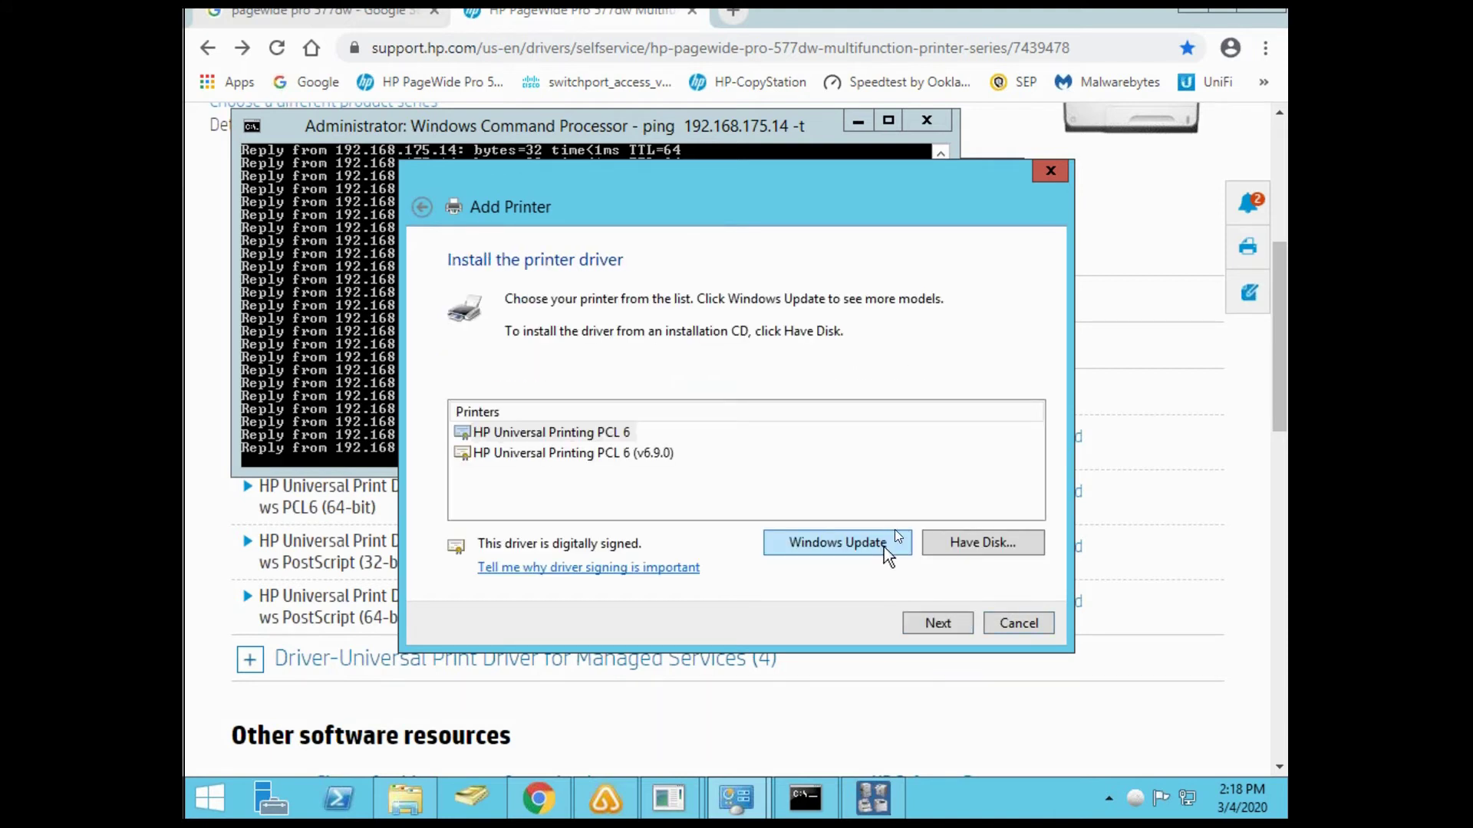
left_click(609, 434)
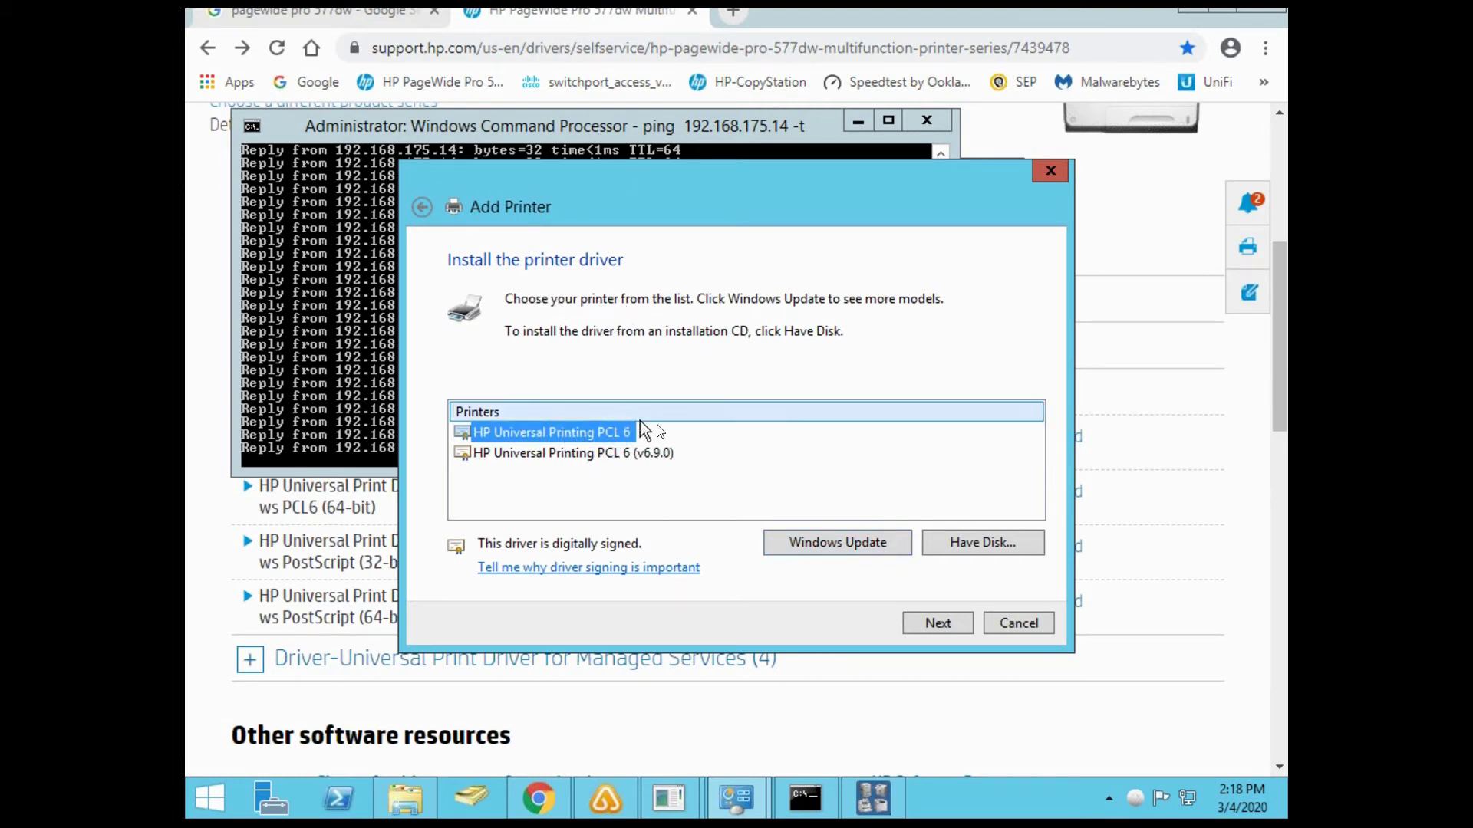
left_click(938, 623)
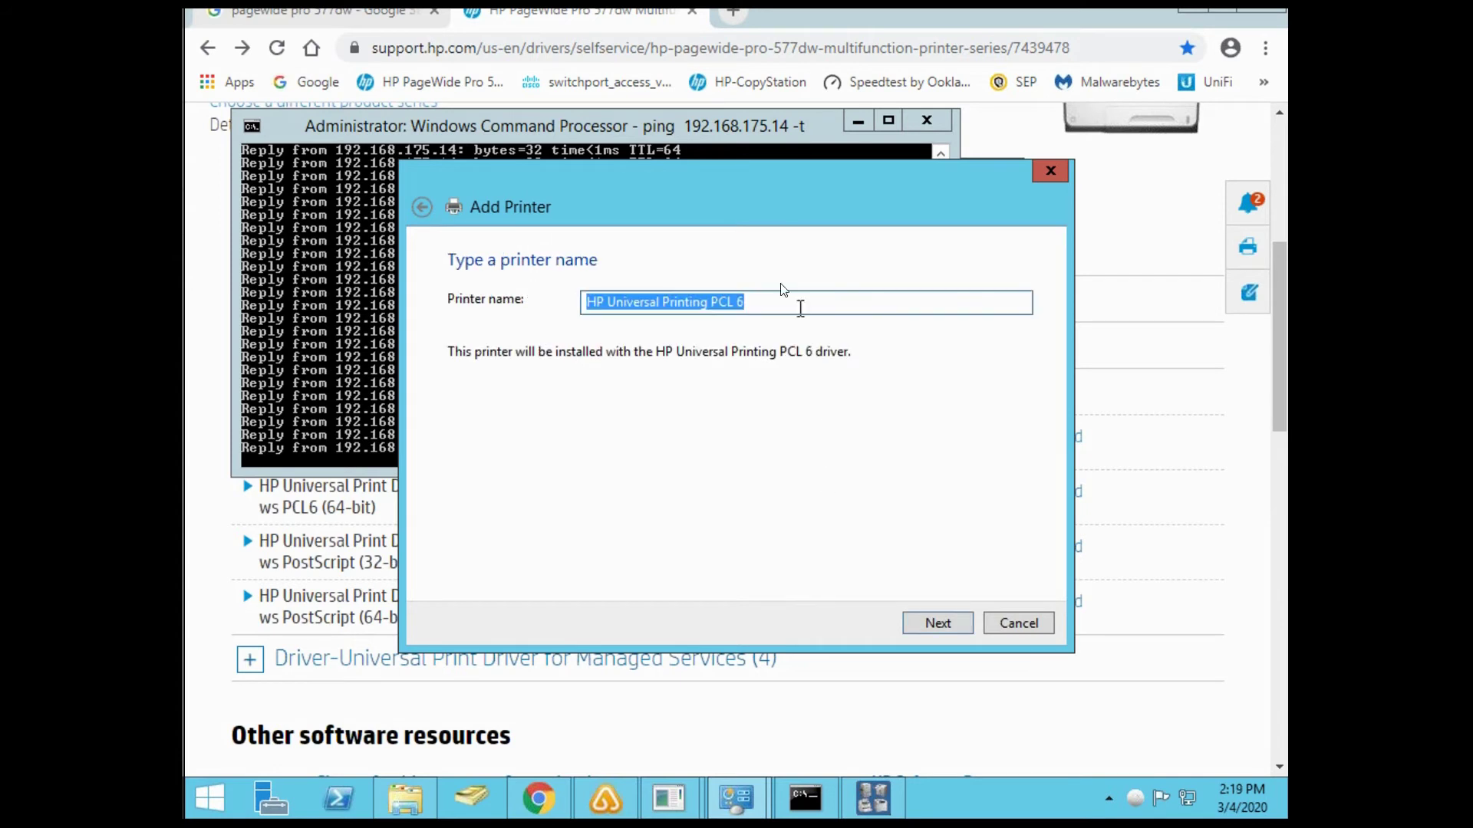
Rename the printer to HP-COPYSTATION
left_click(681, 303)
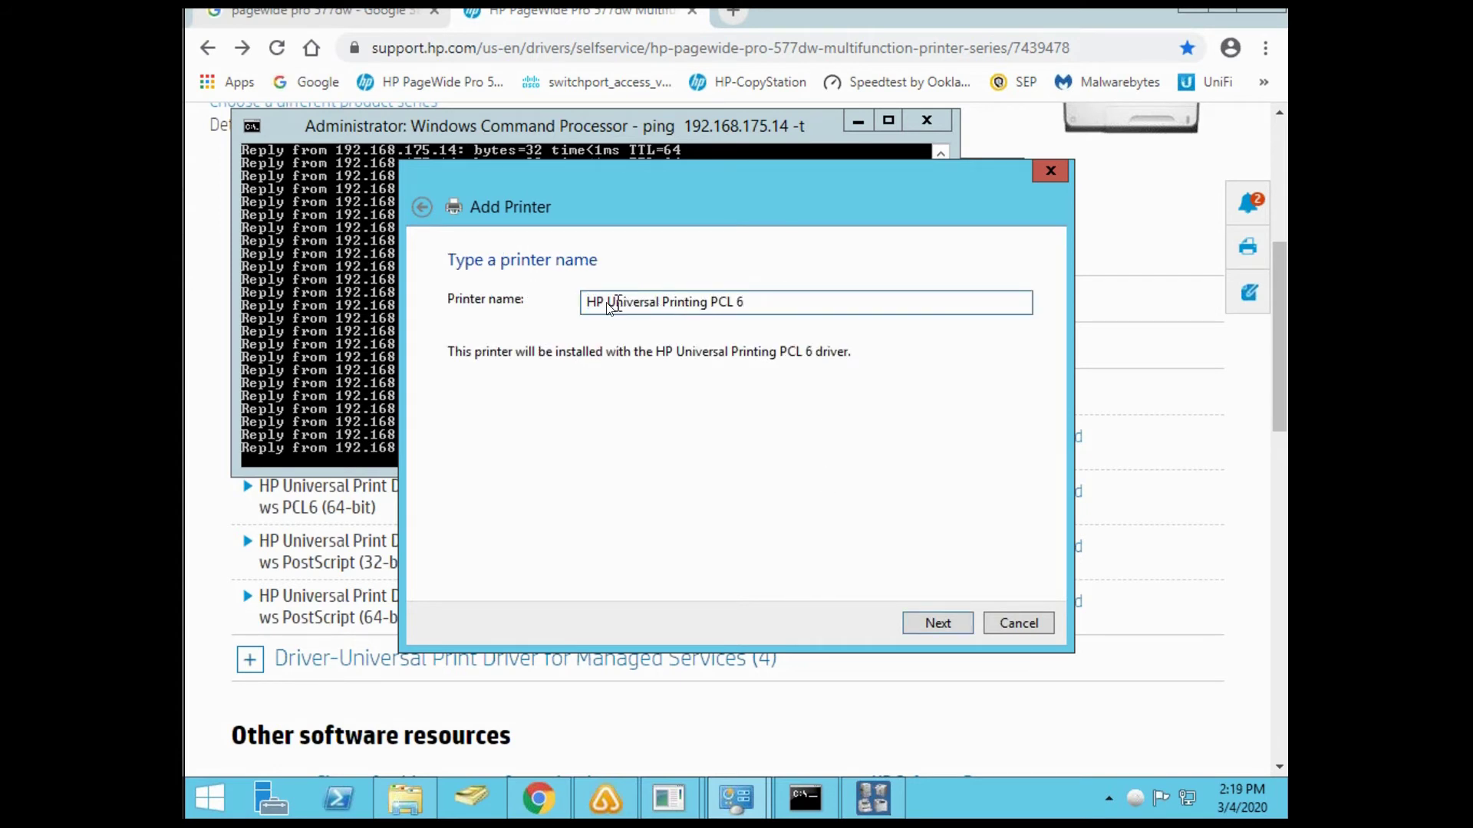
left_click_drag(606, 303, 888, 305)
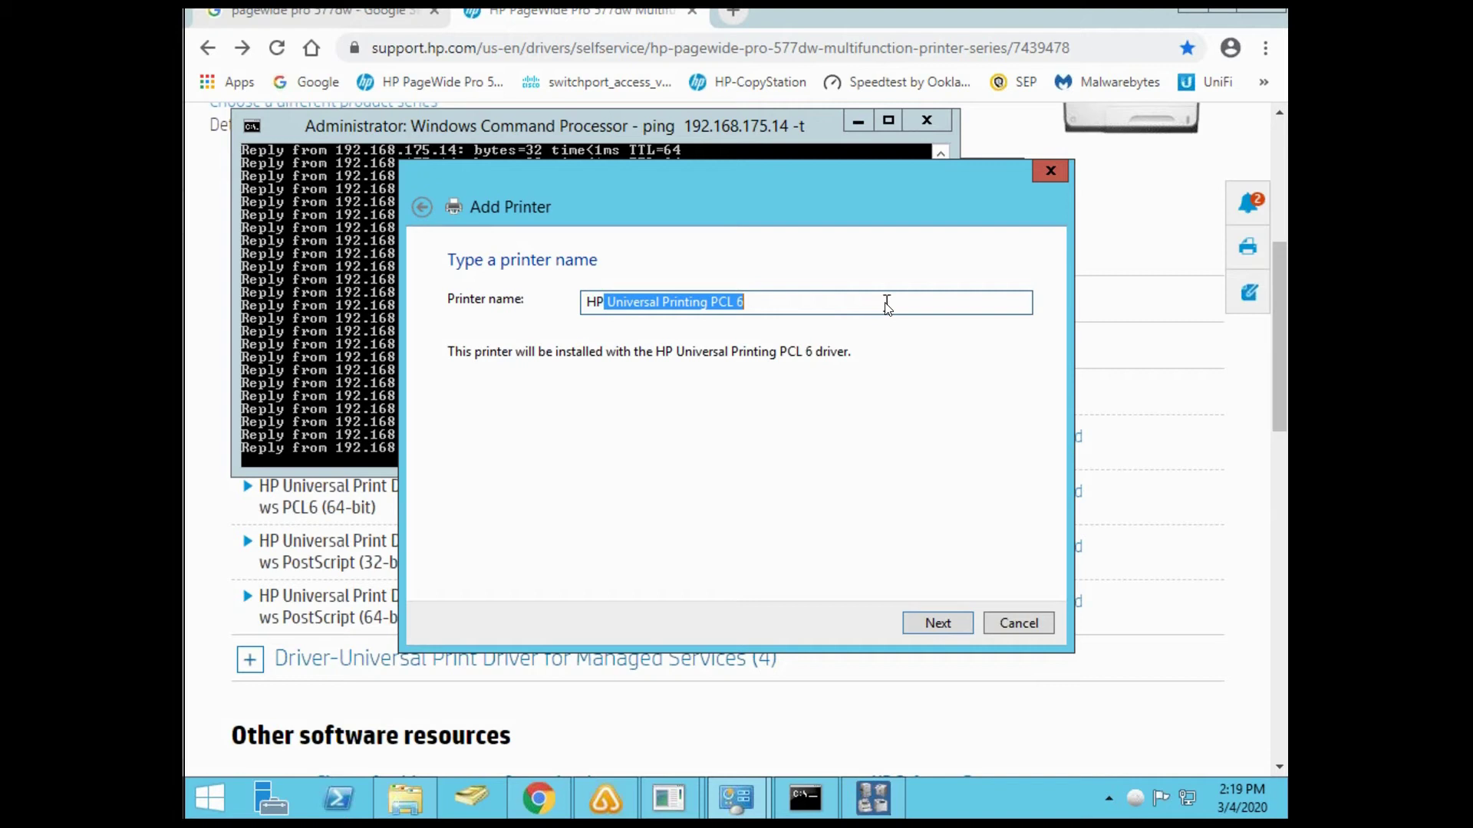
key("BackSpace")
key("BackSpace")
type("-COPY")
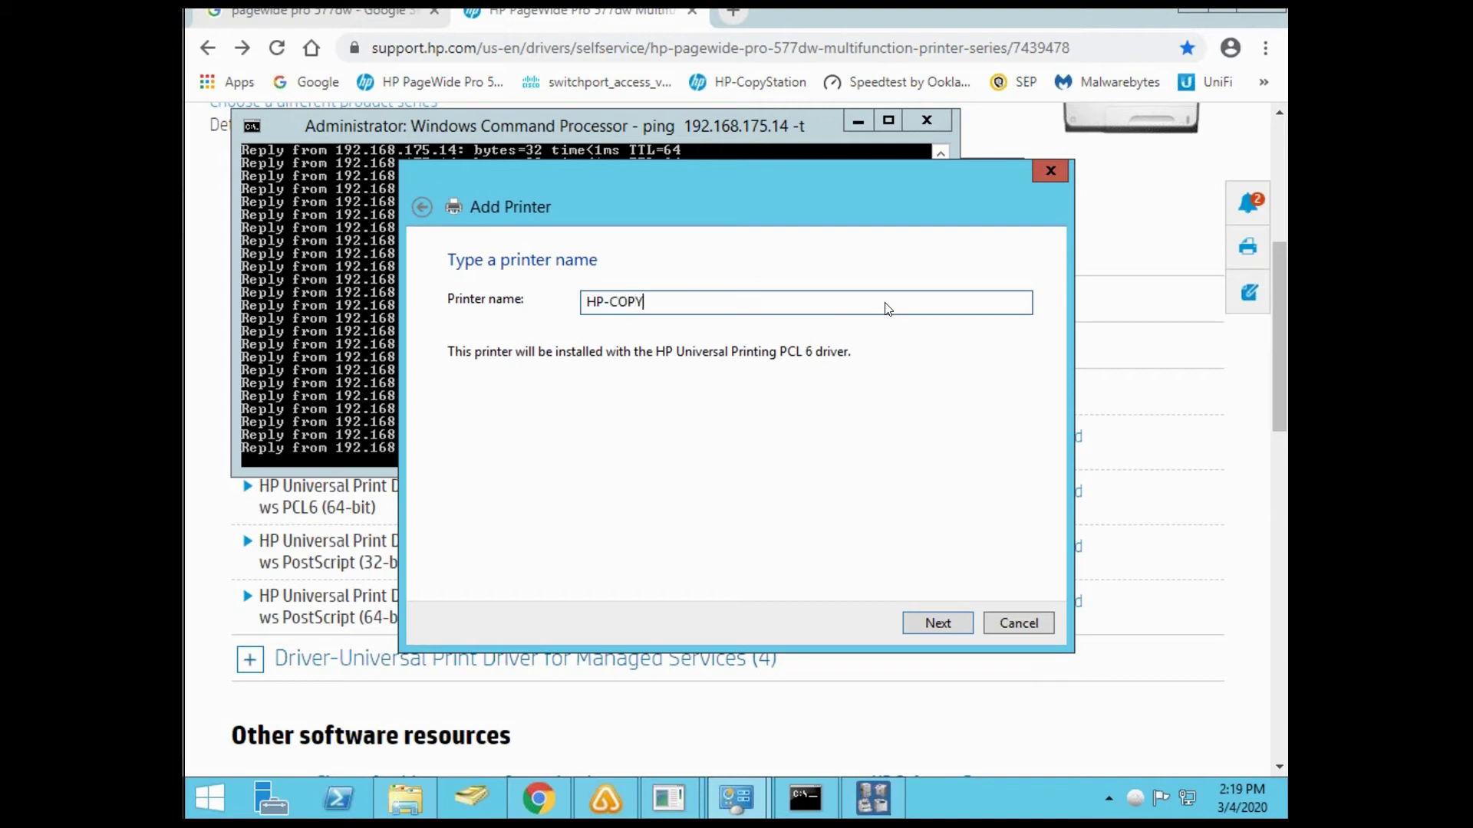
type("STATION")
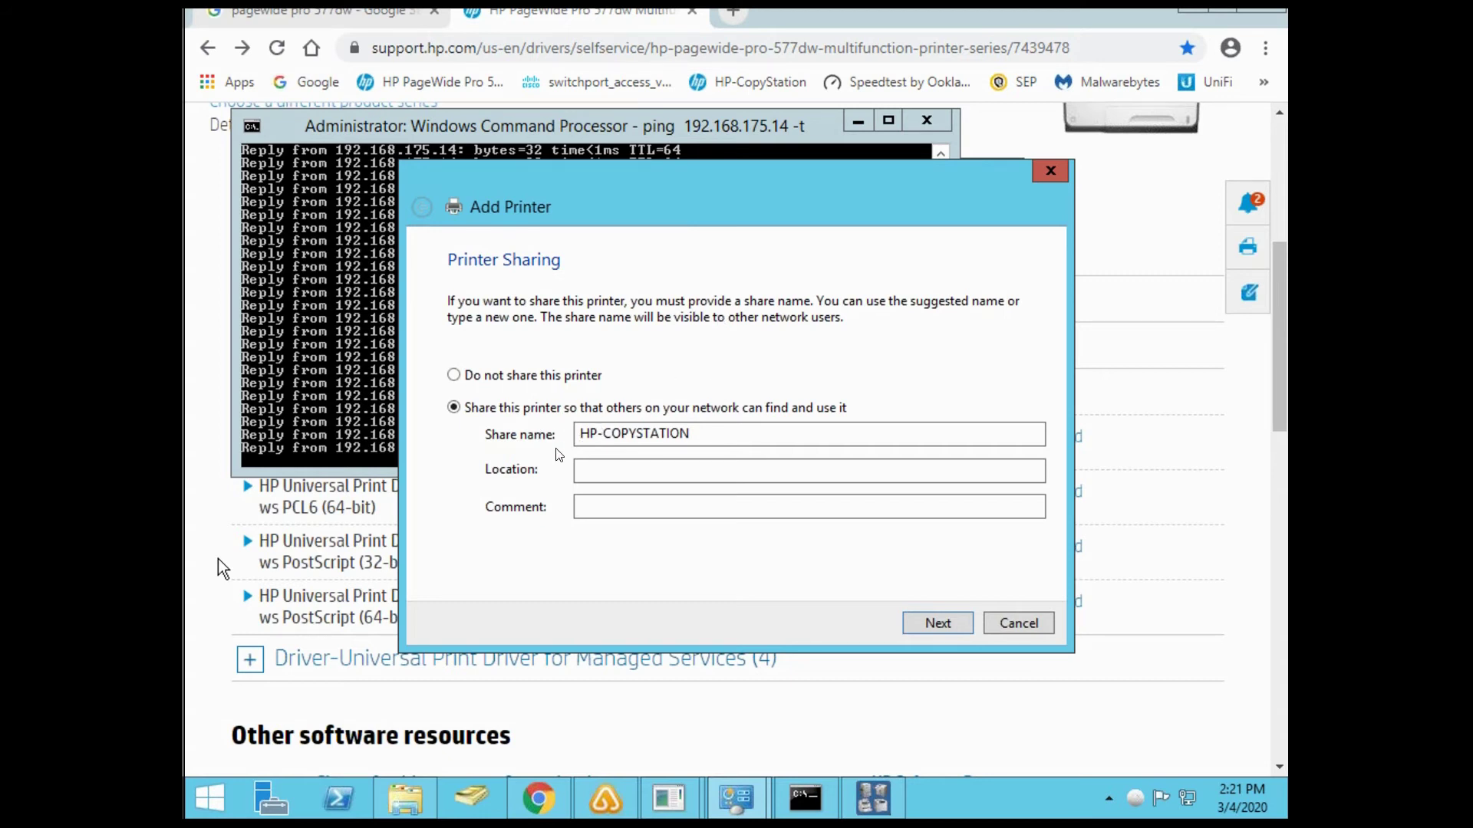
Leave location and comment blank, keep it shared, and finish adding HP-COPYSTATION
left_click(652, 507)
left_click(647, 466)
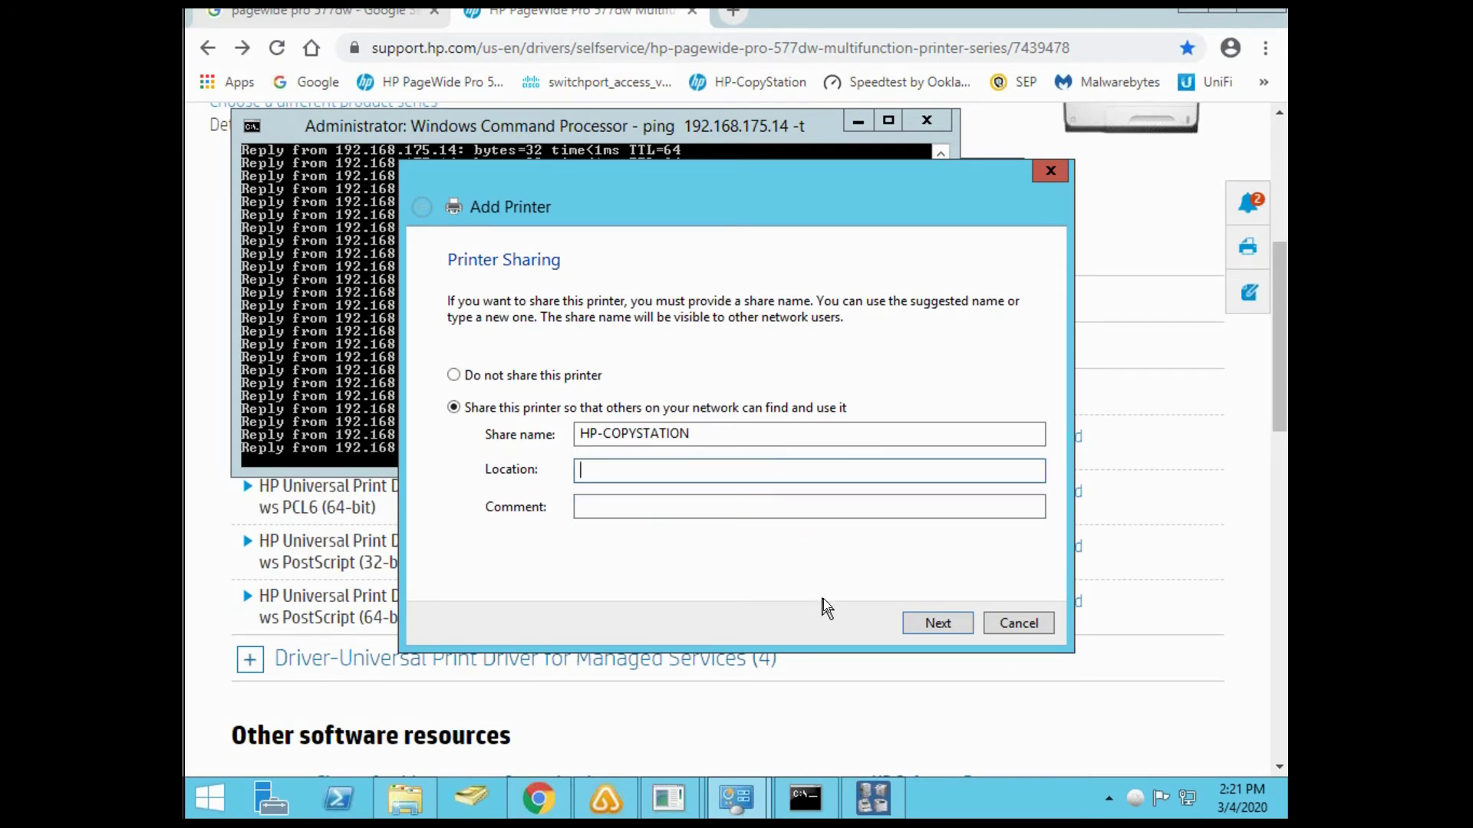
left_click(926, 623)
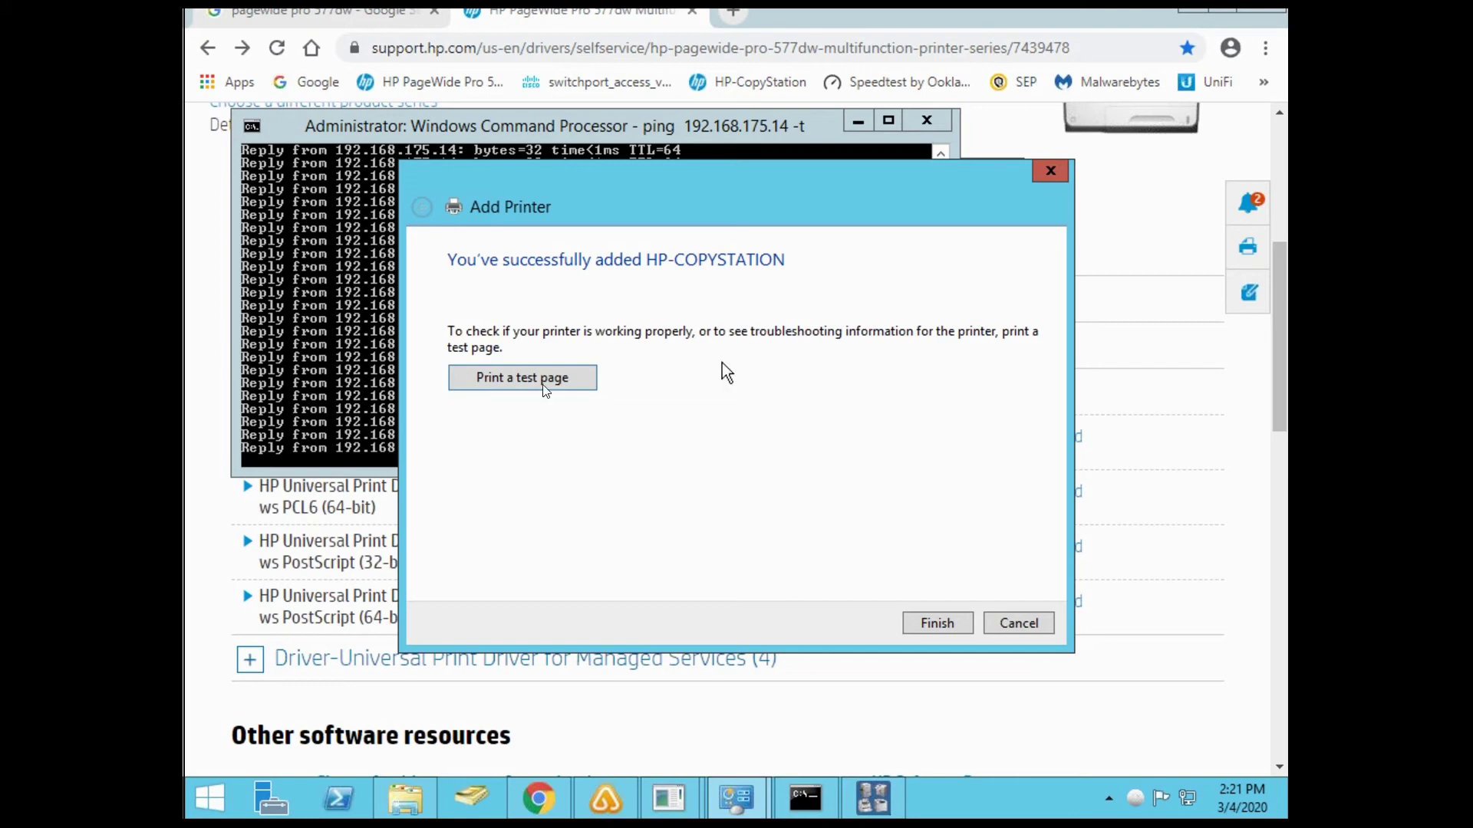
left_click(937, 623)
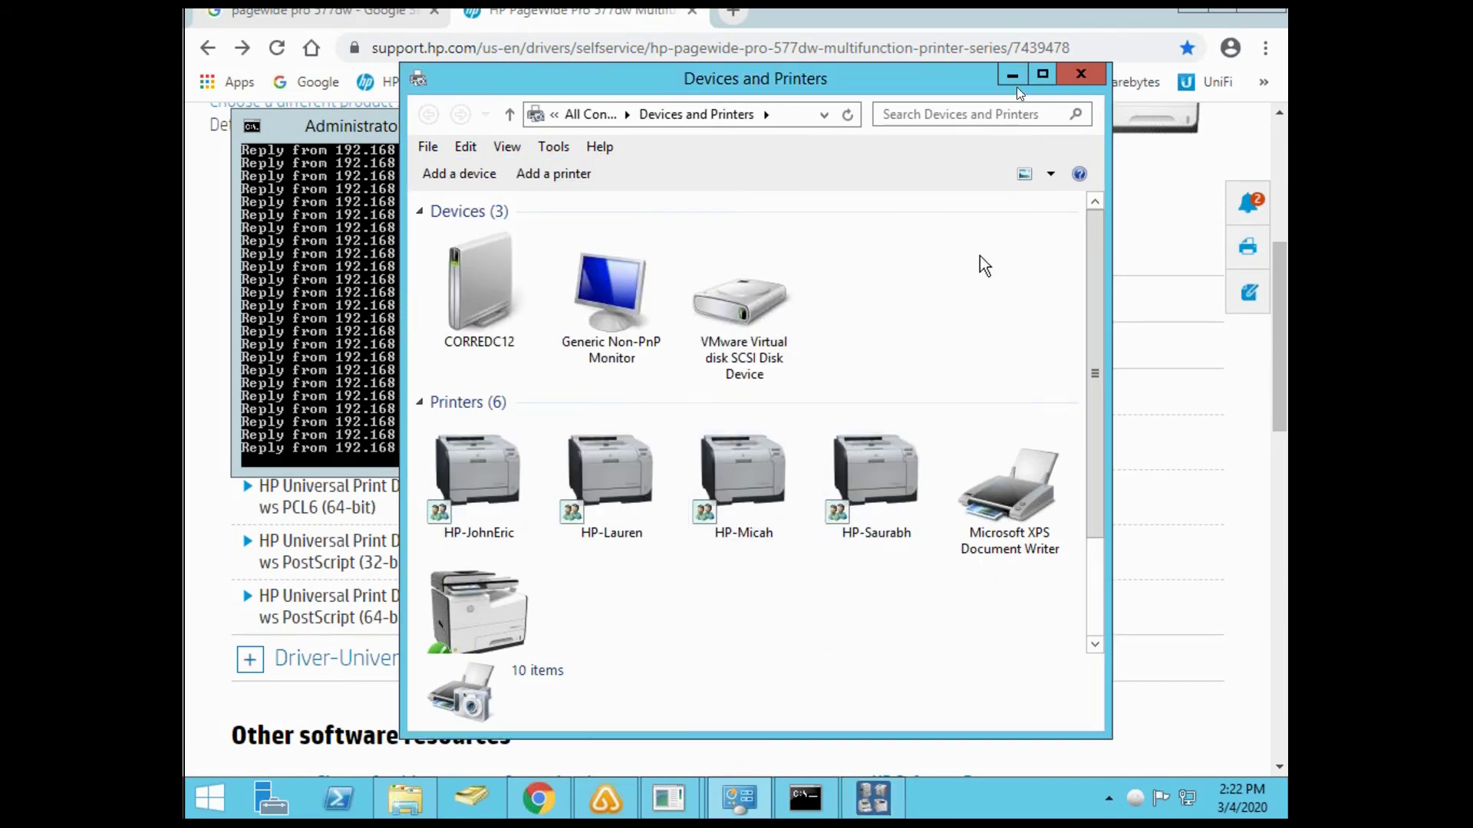
Maximize Devices and Printers, select HP-COPYSTATION and bring up its context menu
left_click(1041, 78)
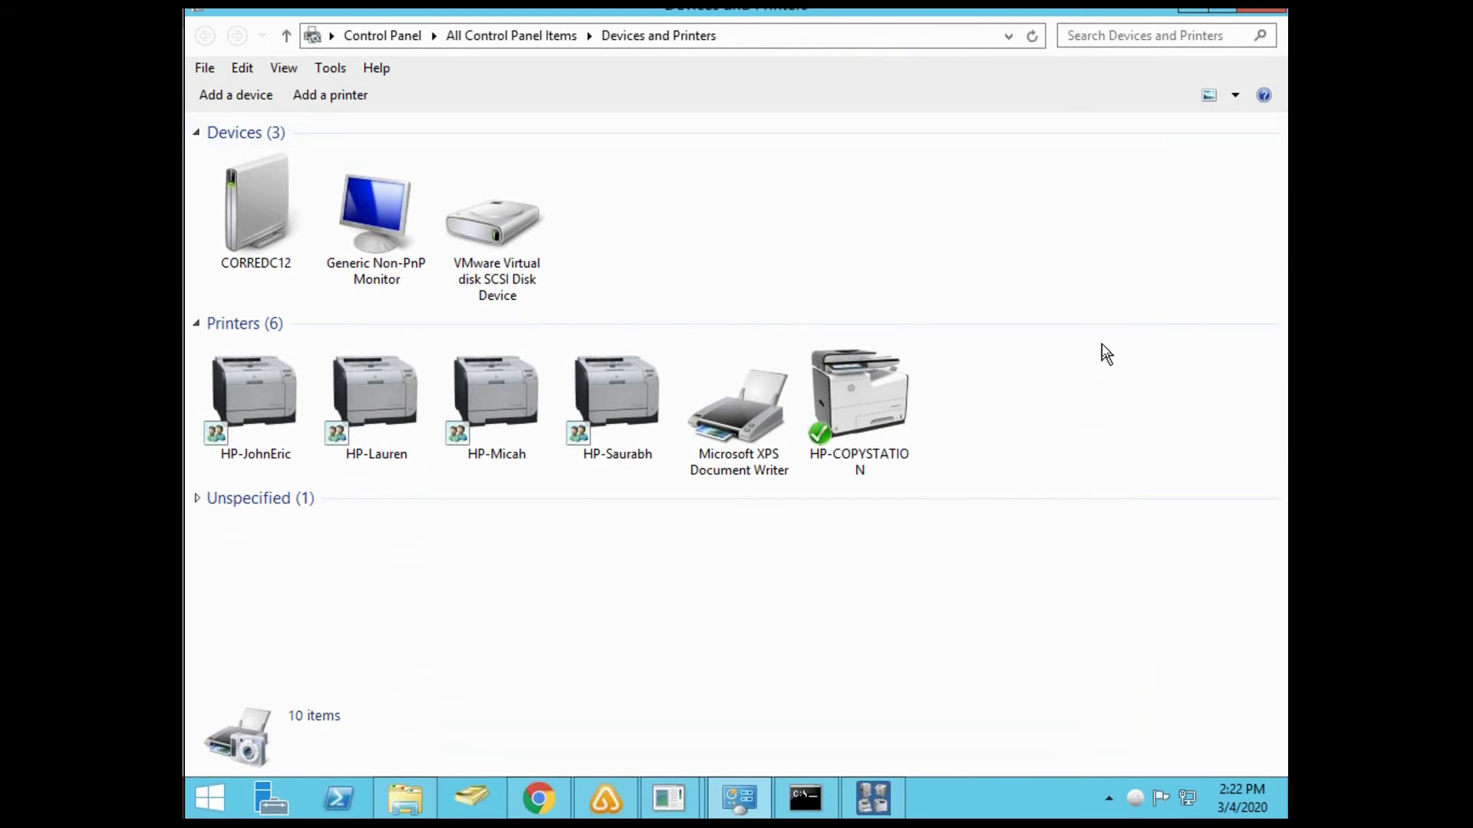
left_click(908, 429)
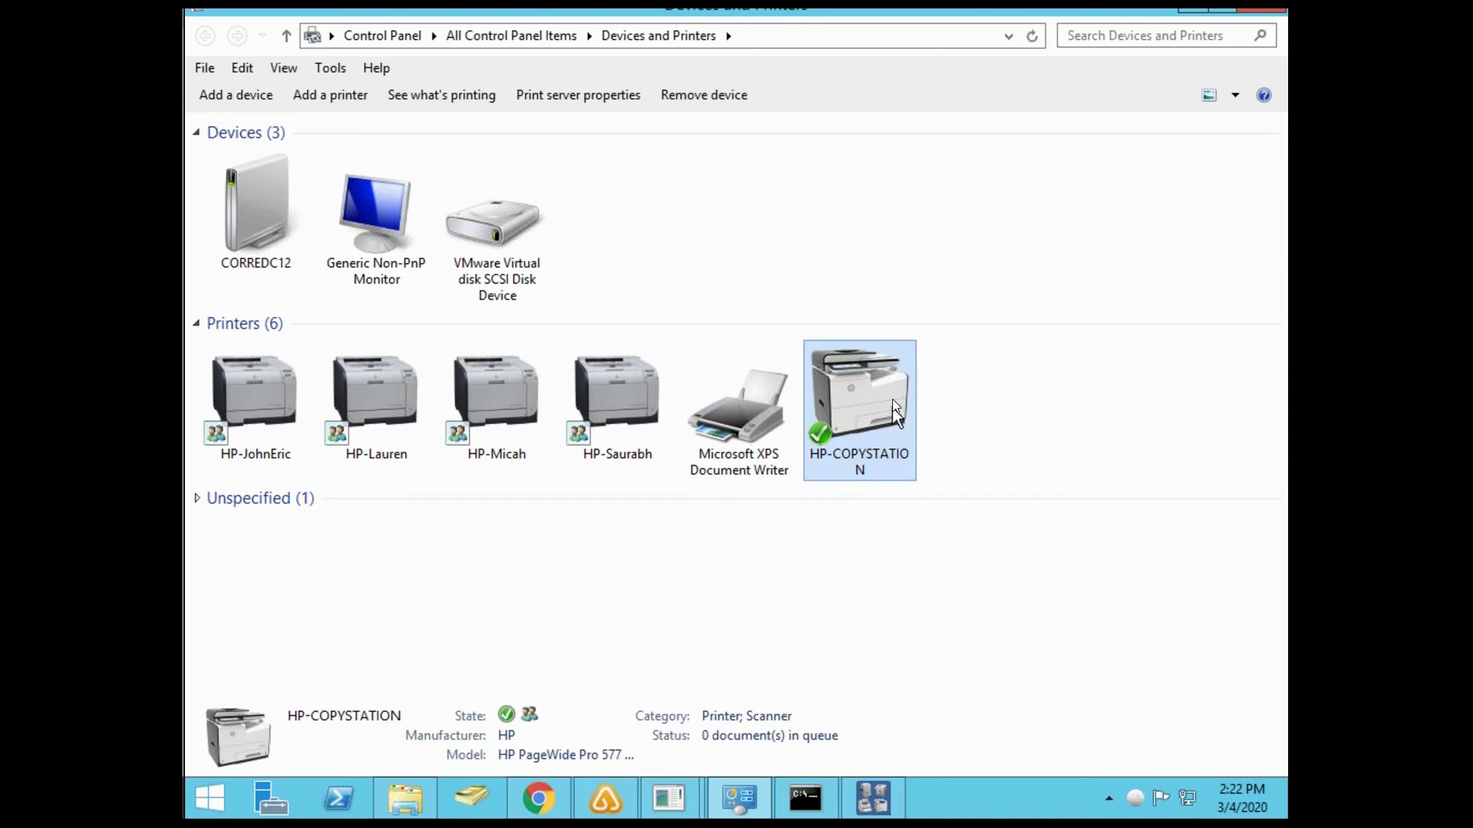
right_click(892, 400)
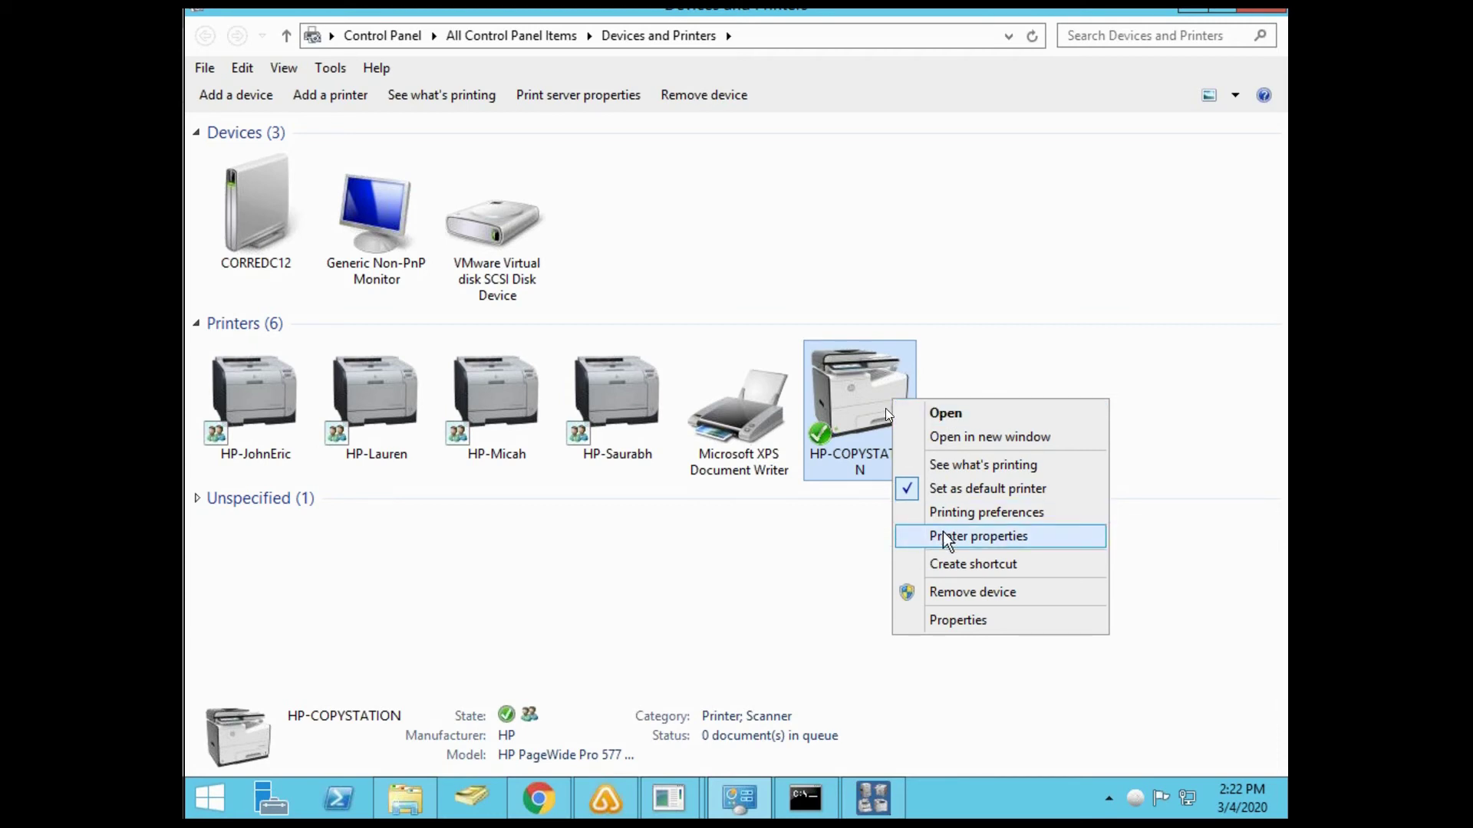
left_click(879, 402)
right_click(879, 402)
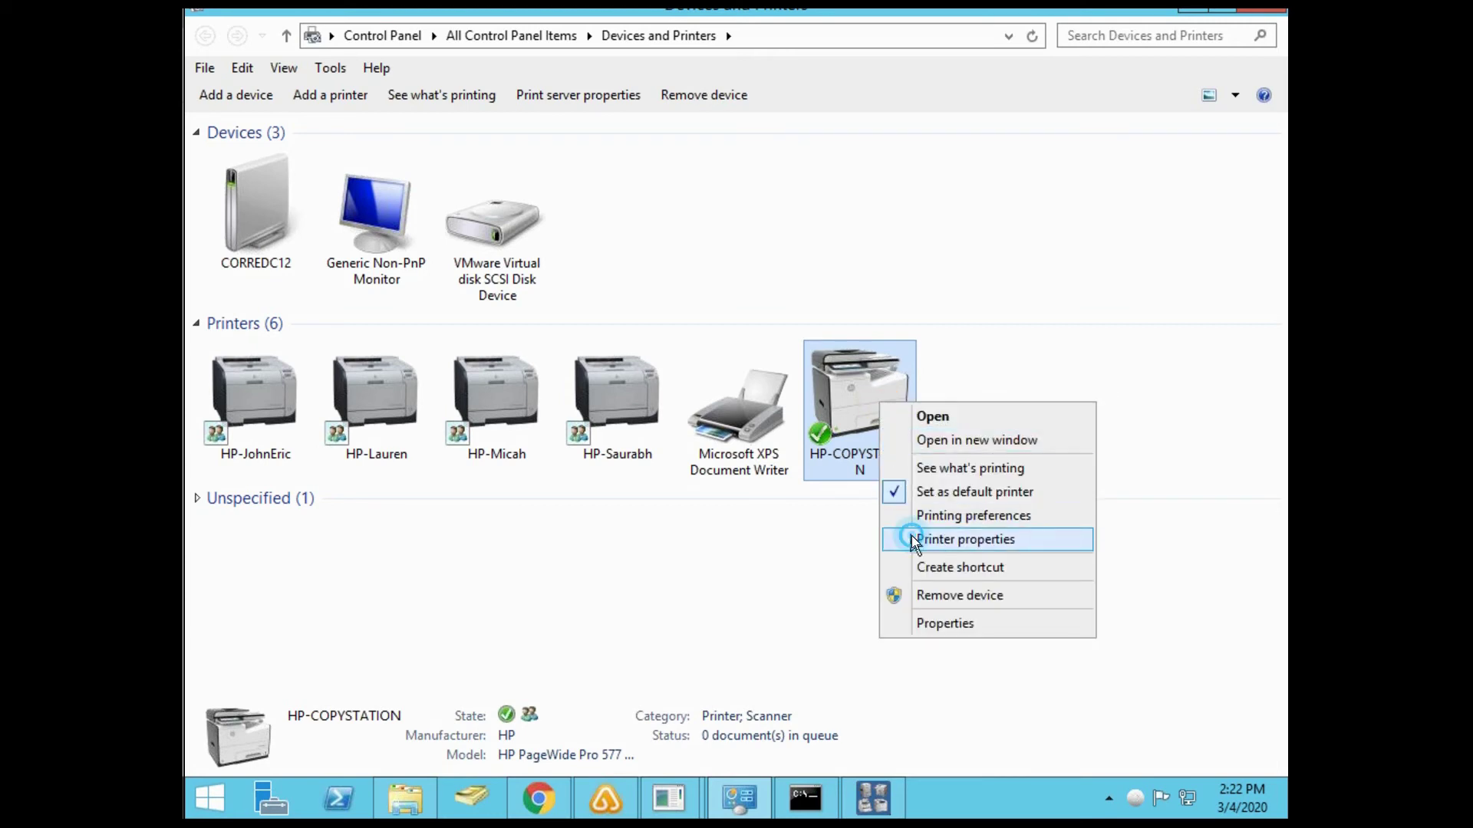
Open HP-COPYSTATION's printer properties, verify port 192.168.175.14_1 on Ports, then view Sharing
left_click(913, 539)
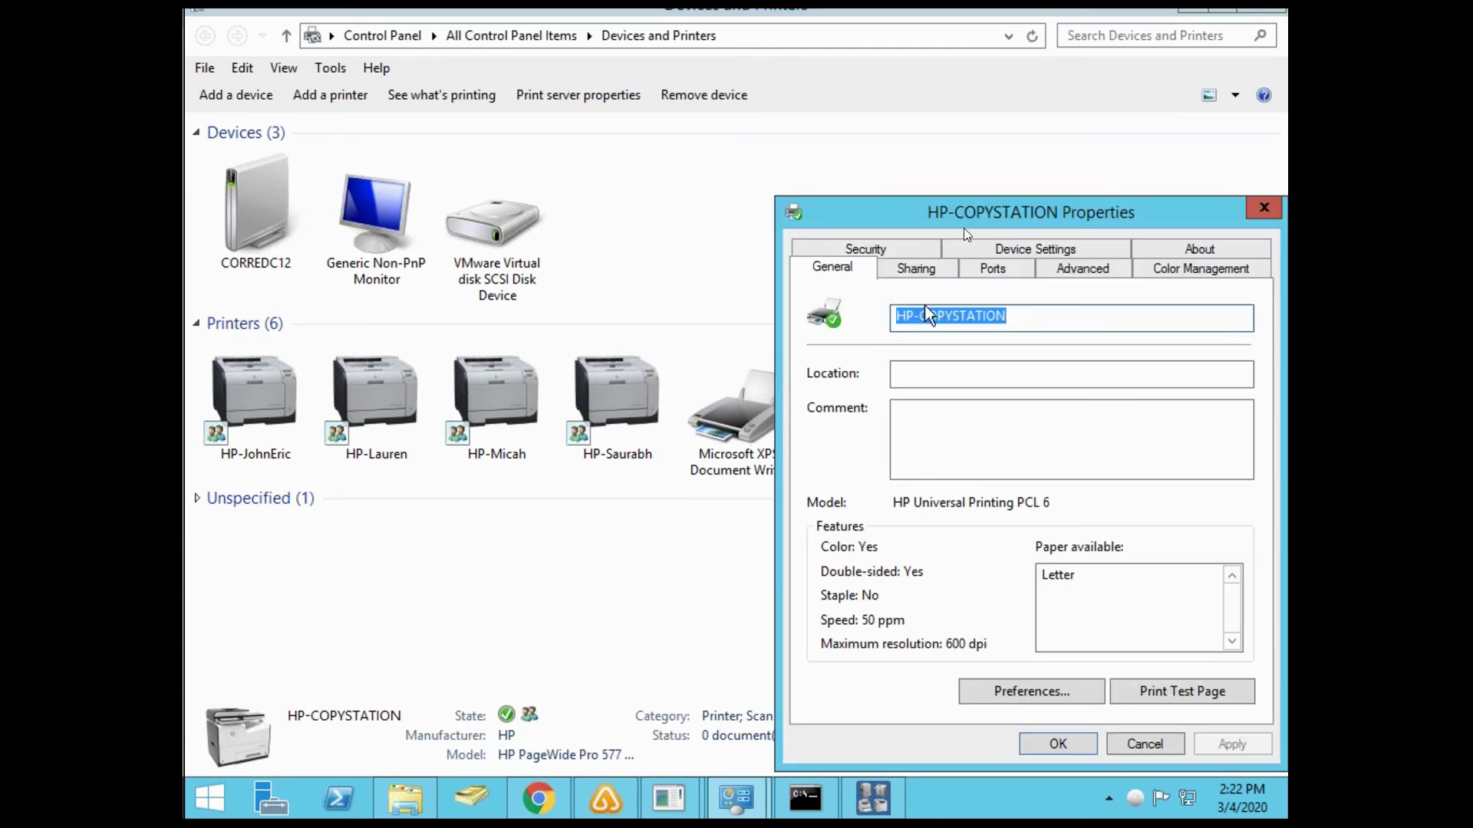
left_click_drag(963, 228, 722, 185)
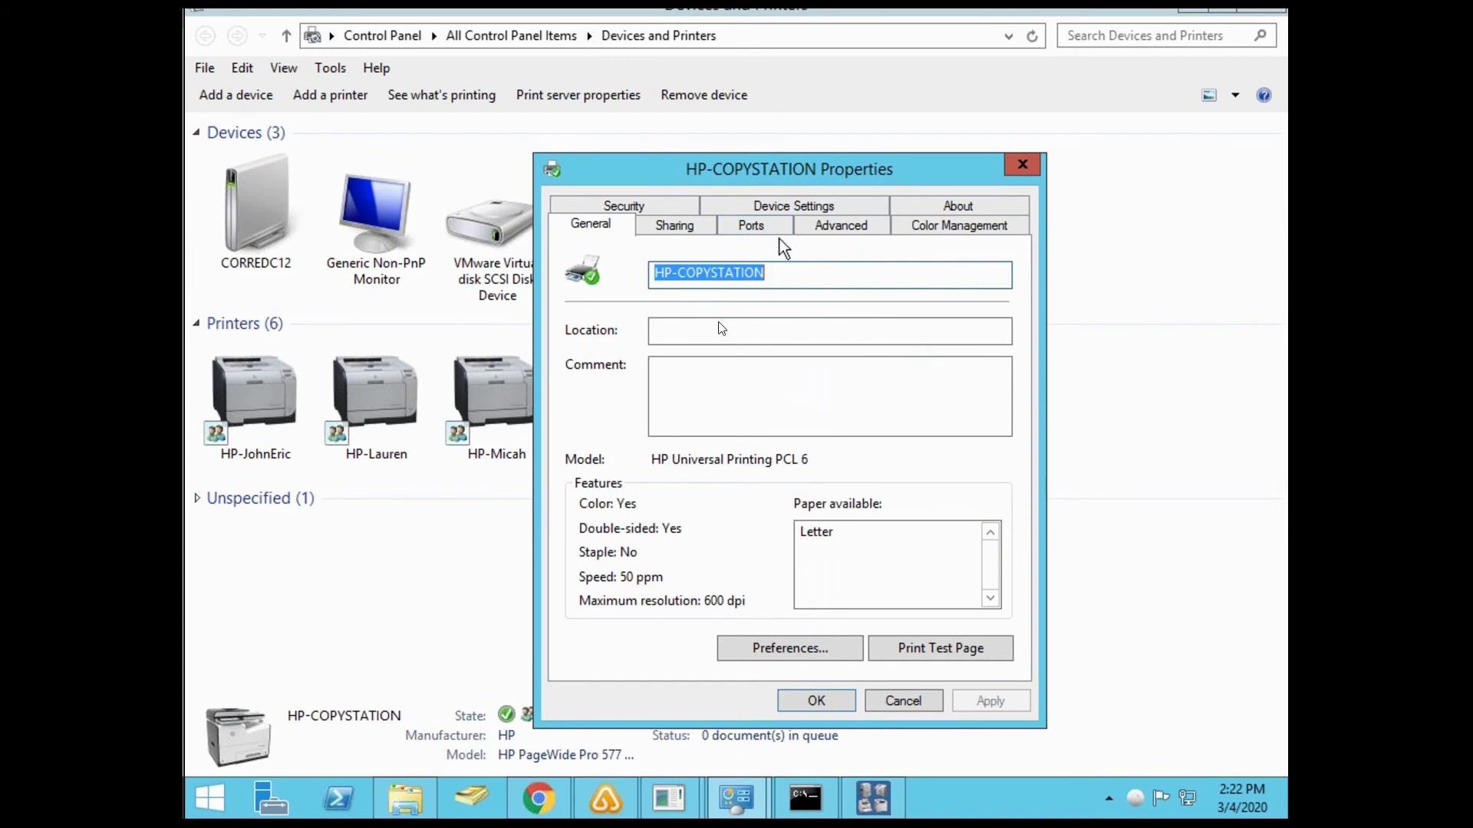
left_click(736, 227)
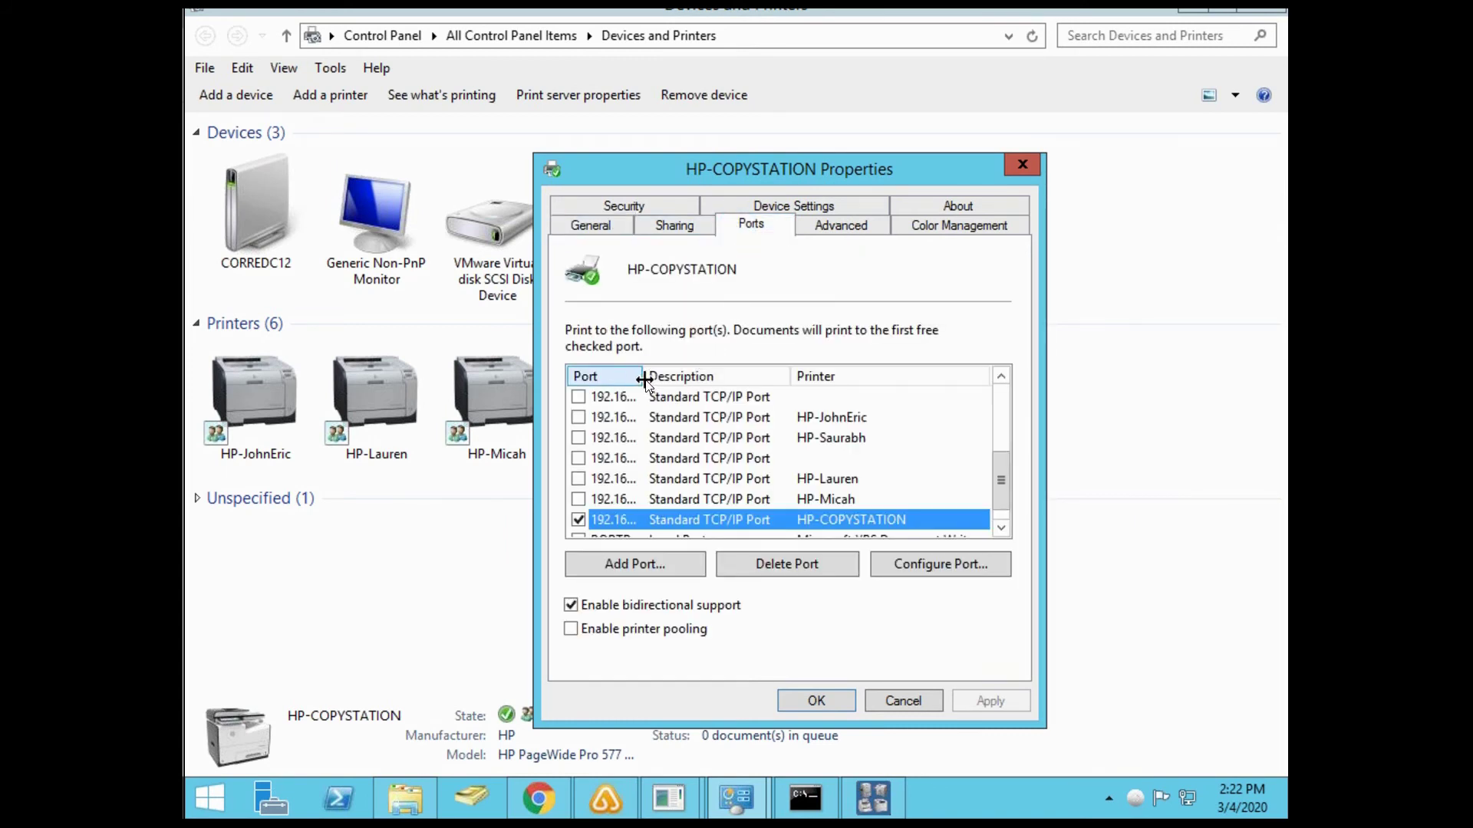
left_click_drag(643, 377, 689, 378)
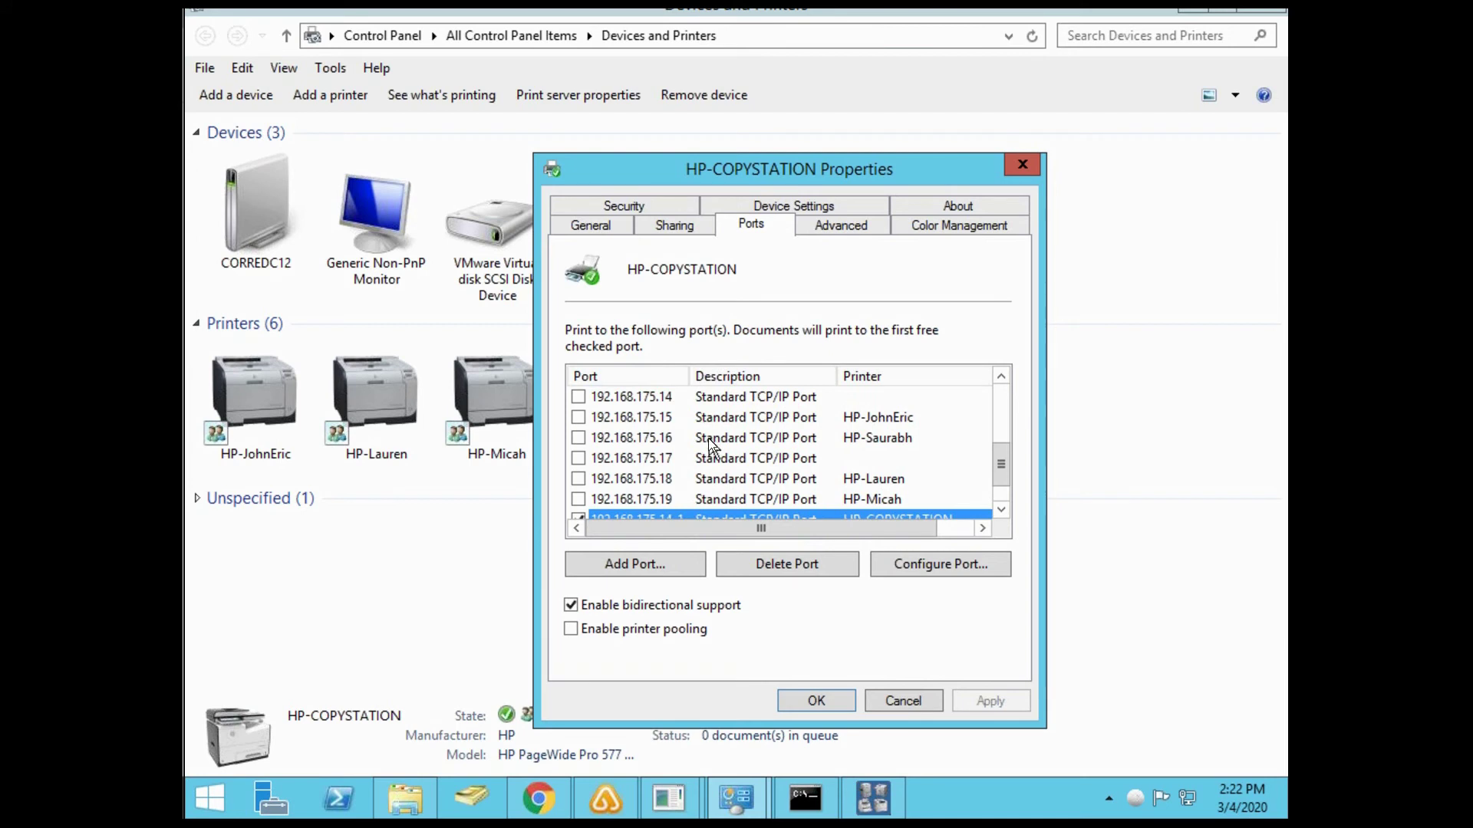
scroll(707, 439, "down", 1)
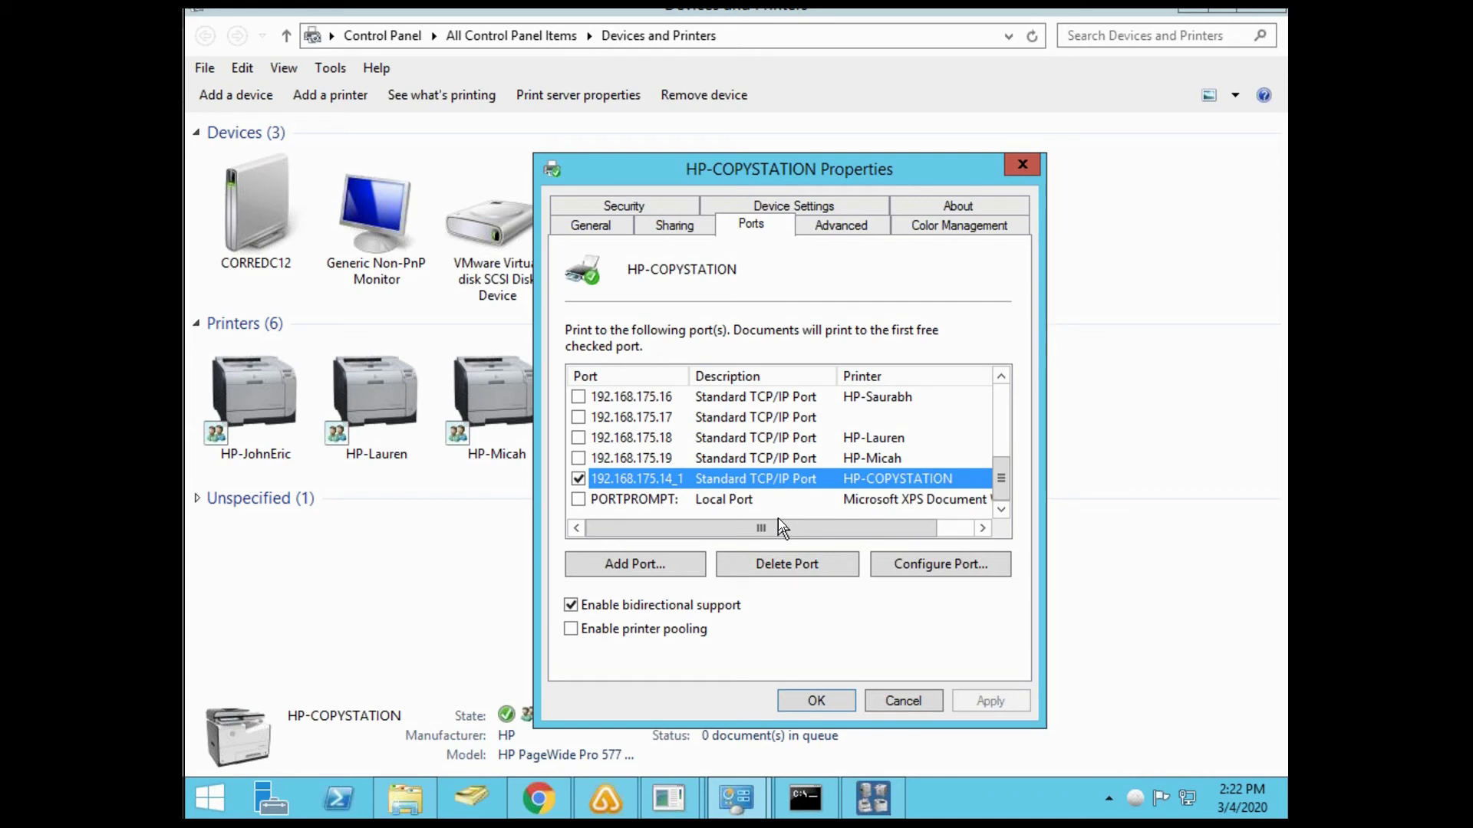
left_click(657, 228)
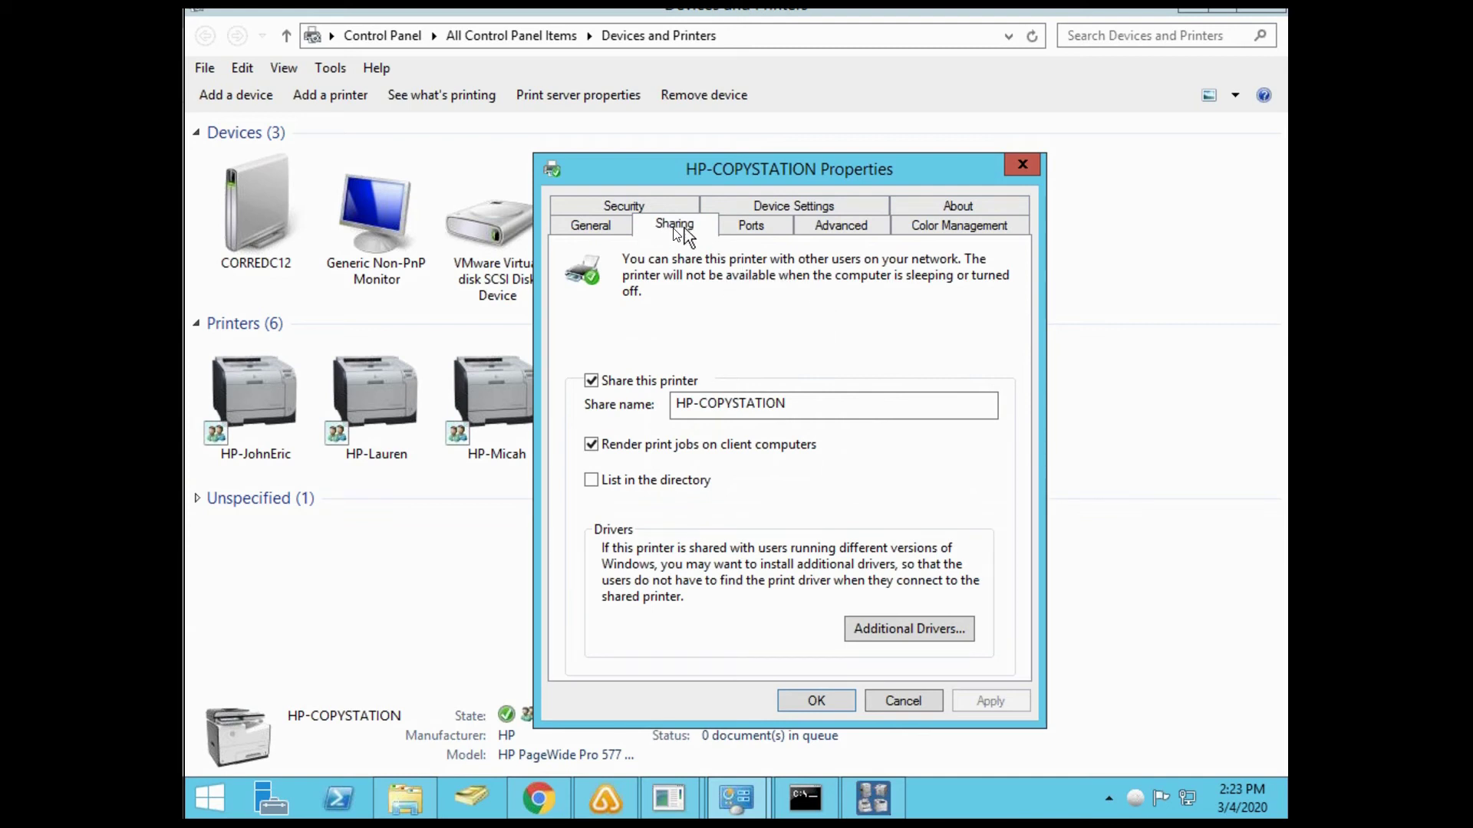
Keep HP-COPYSTATION shared, tick 'List in the directory', then apply and confirm with OK
left_click(592, 380)
left_click(591, 480)
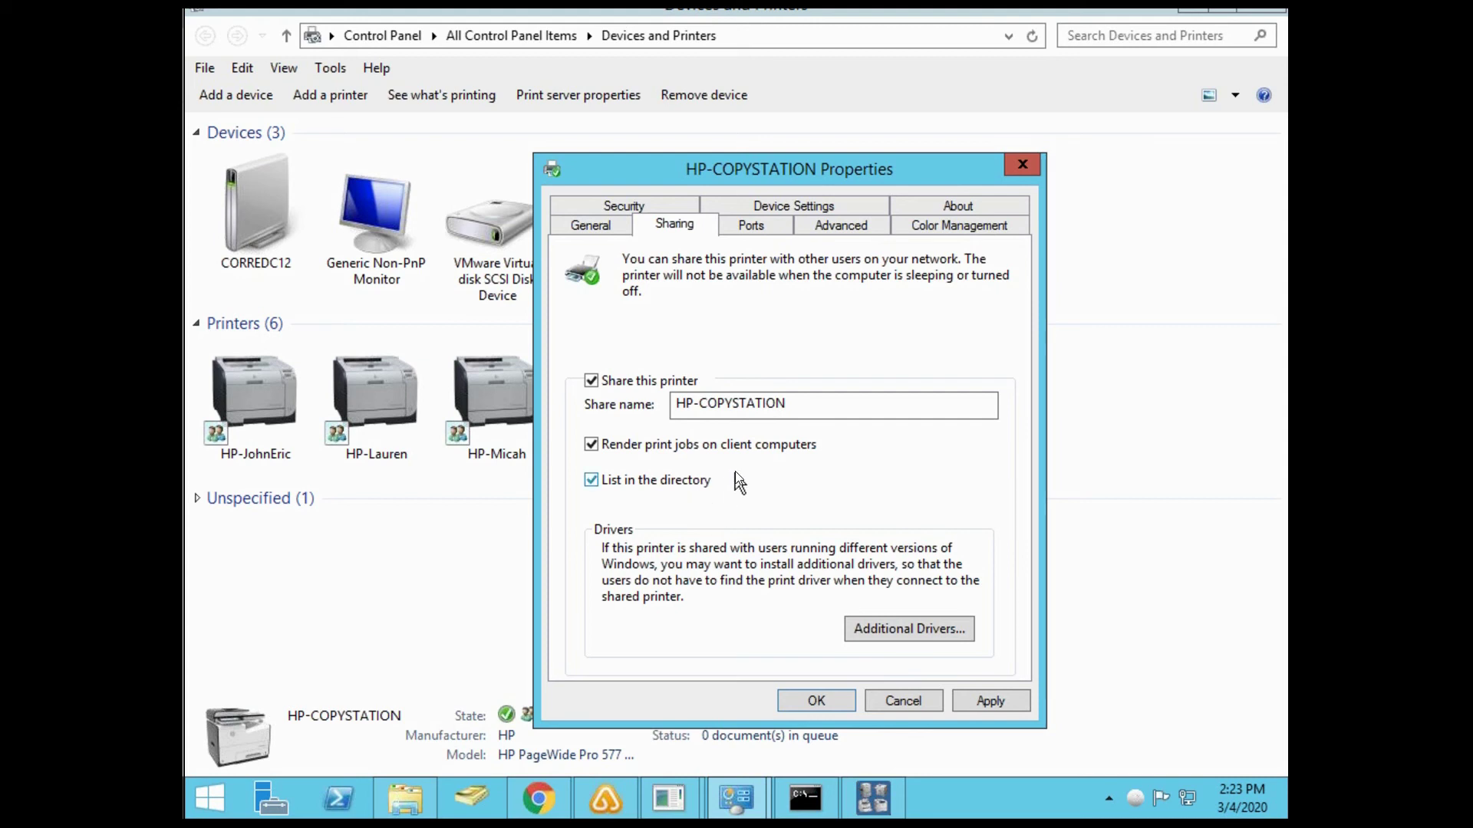
left_click(989, 702)
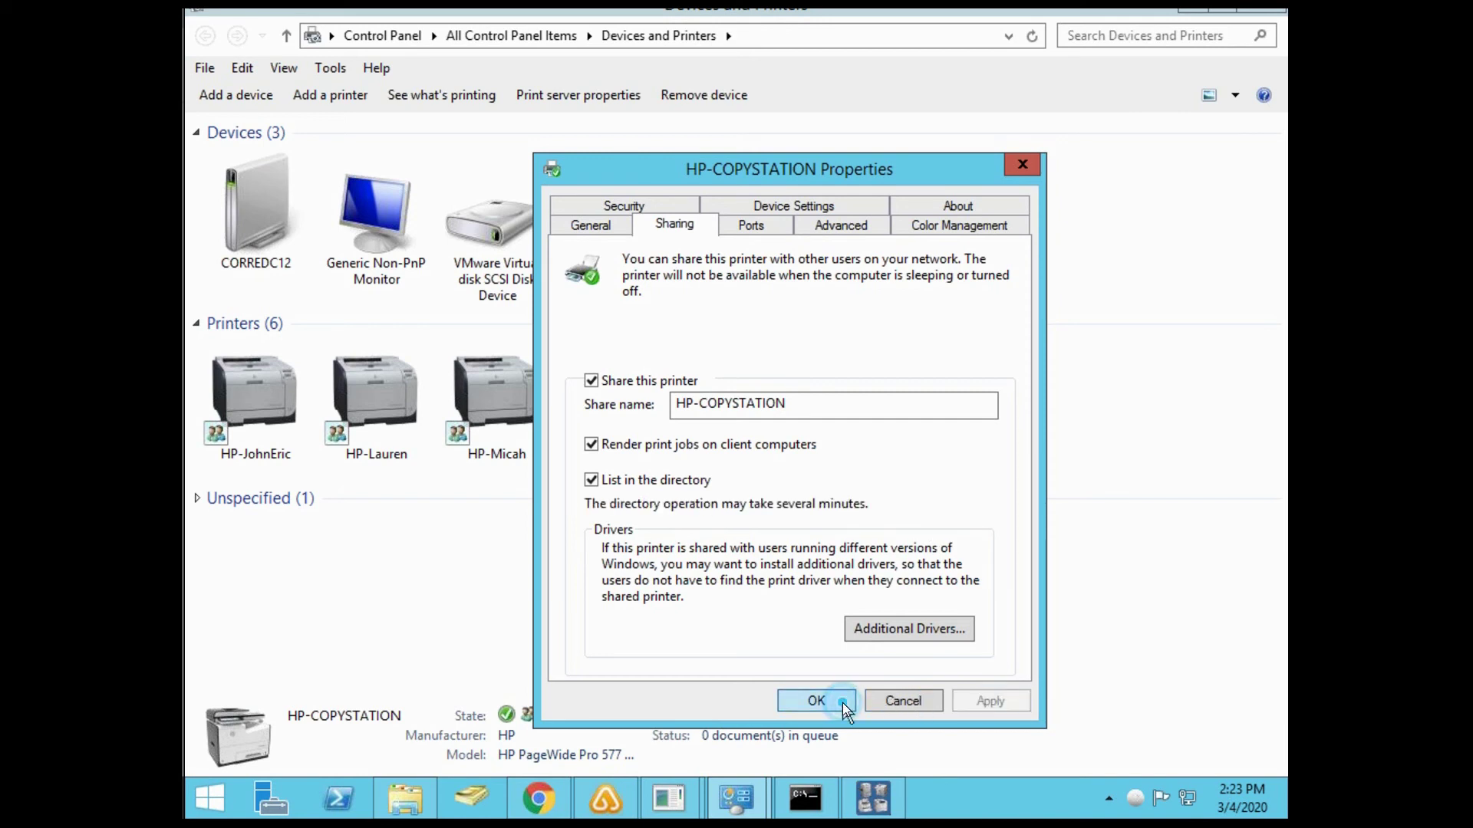
left_click(842, 701)
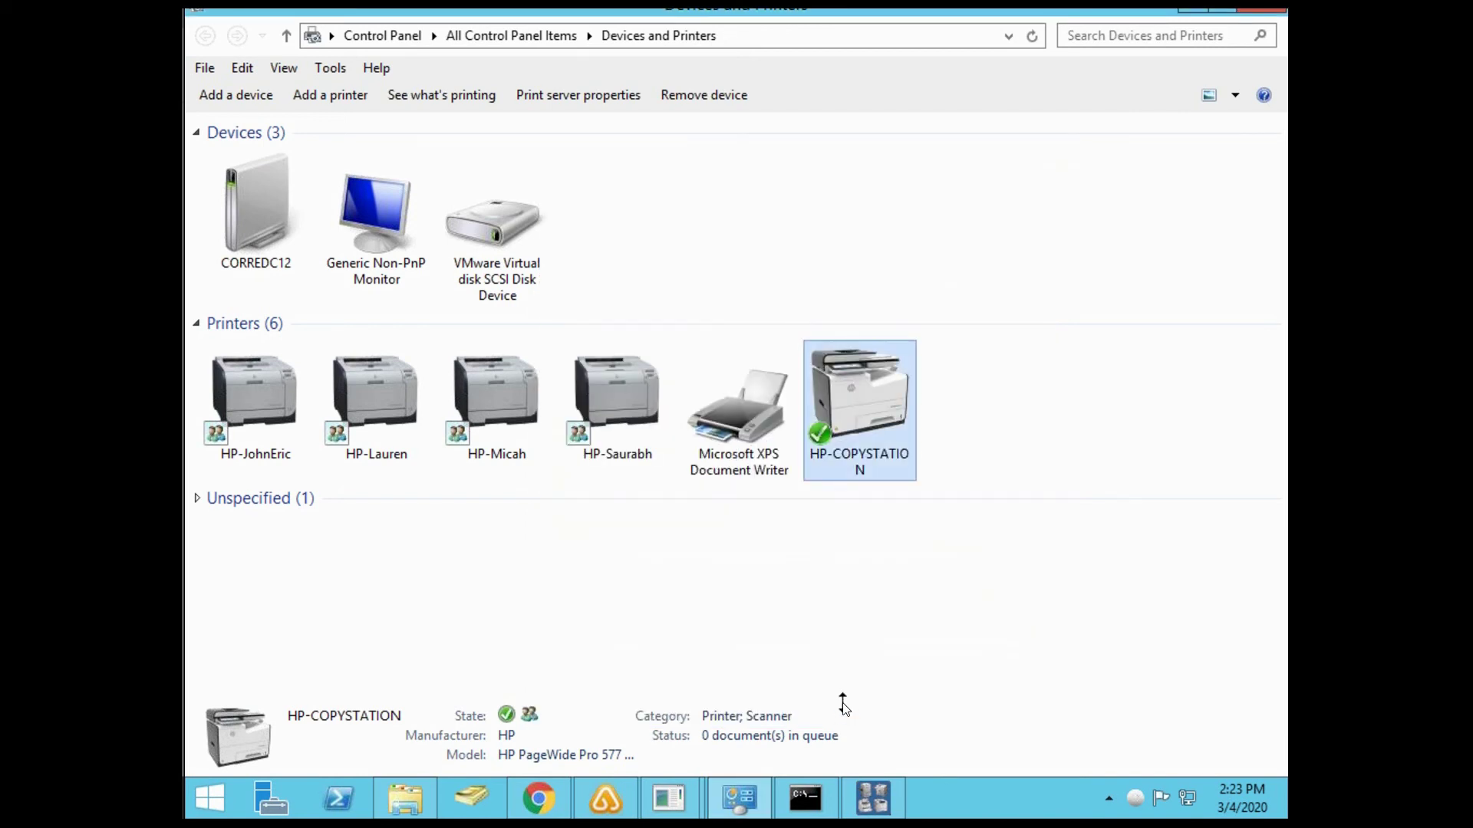
Open HP-COPYSTATION's print queue via See what's printing and nudge the window down
right_click(886, 399)
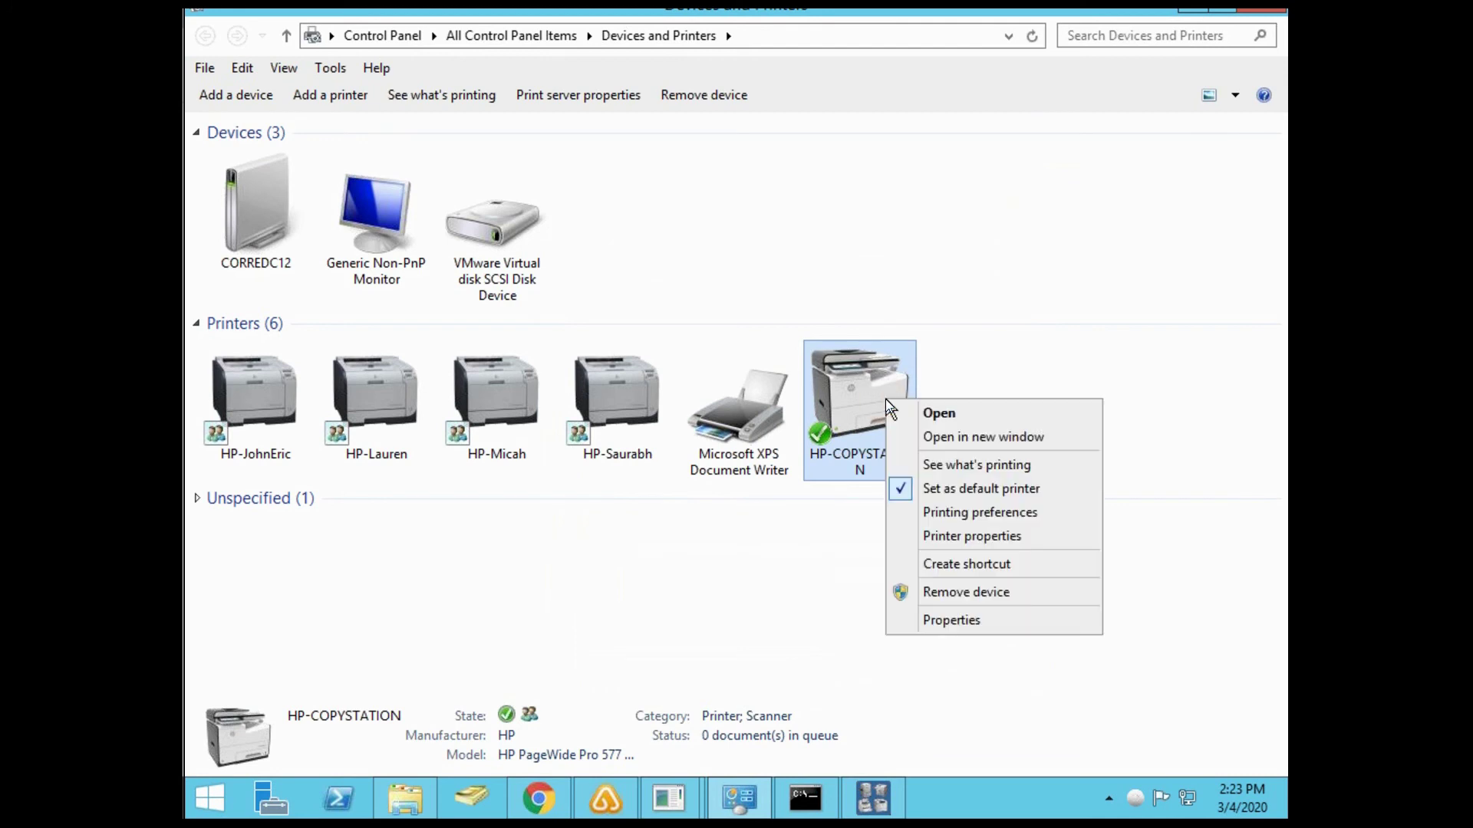
left_click(929, 465)
left_click_drag(881, 26, 879, 62)
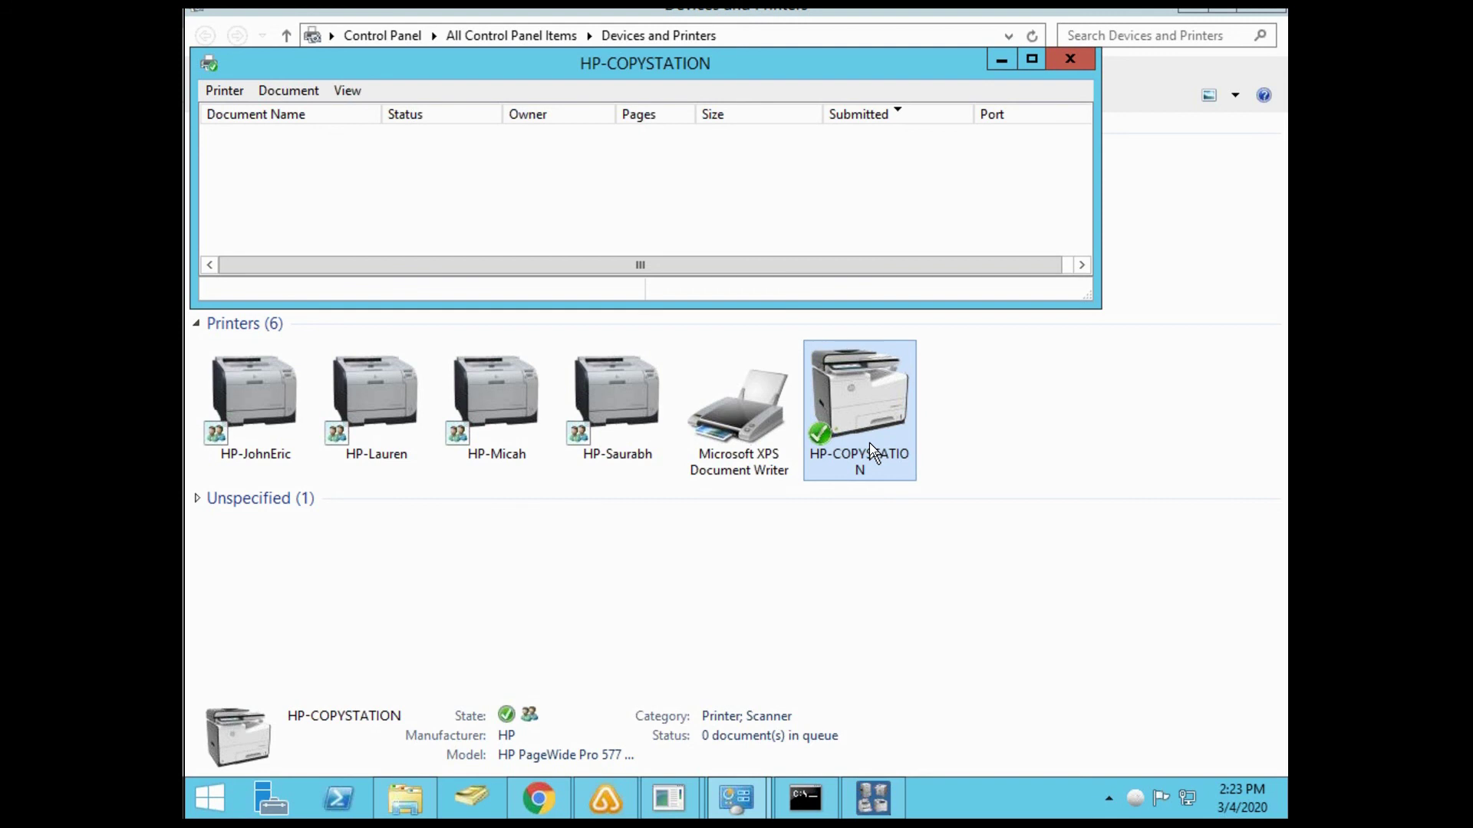
left_click(807, 801)
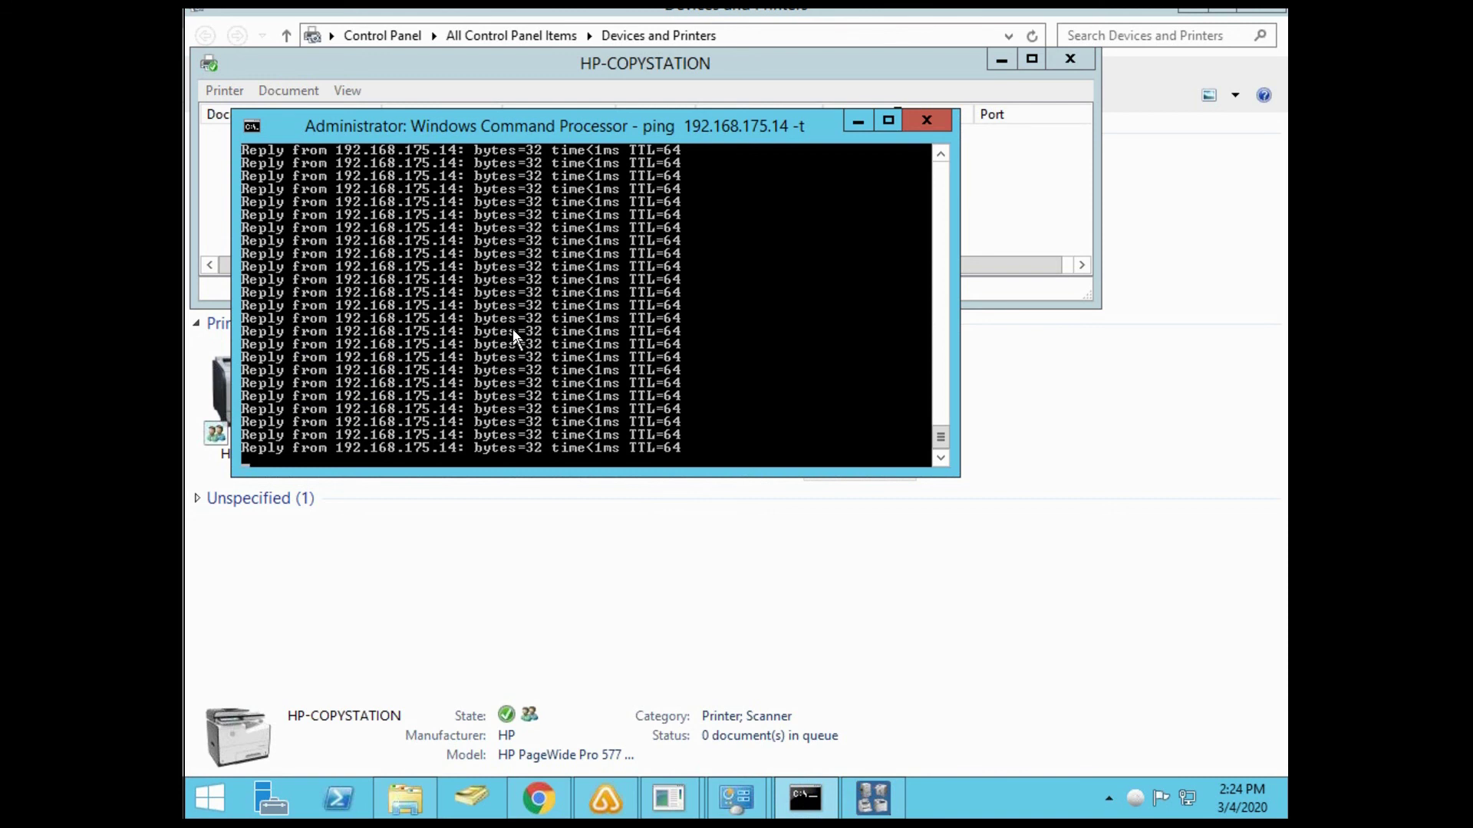
left_click(856, 121)
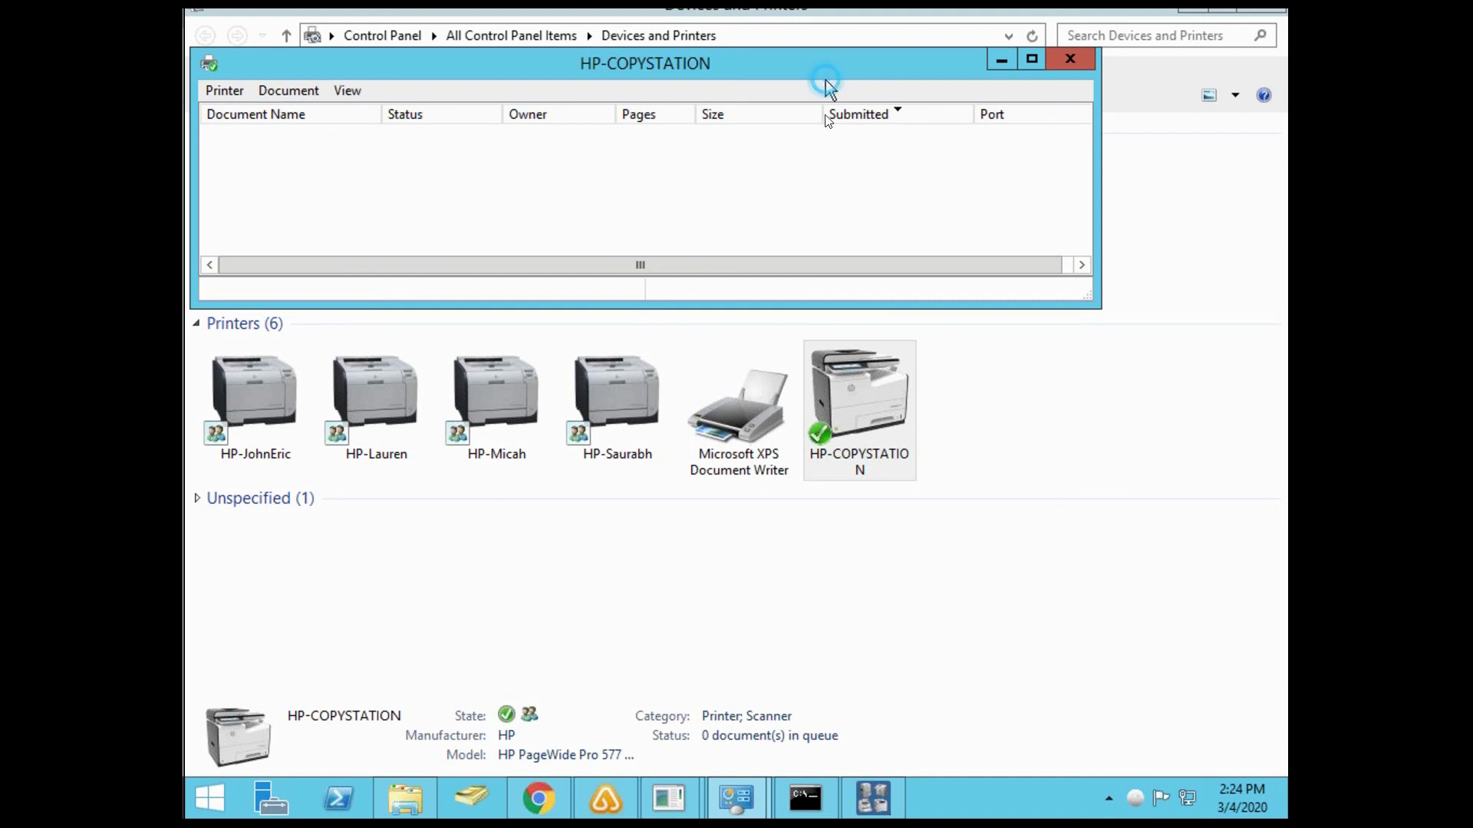
Drag the empty HP-COPYSTATION queue window by its title bar to mid-screen
left_click_drag(822, 80, 833, 267)
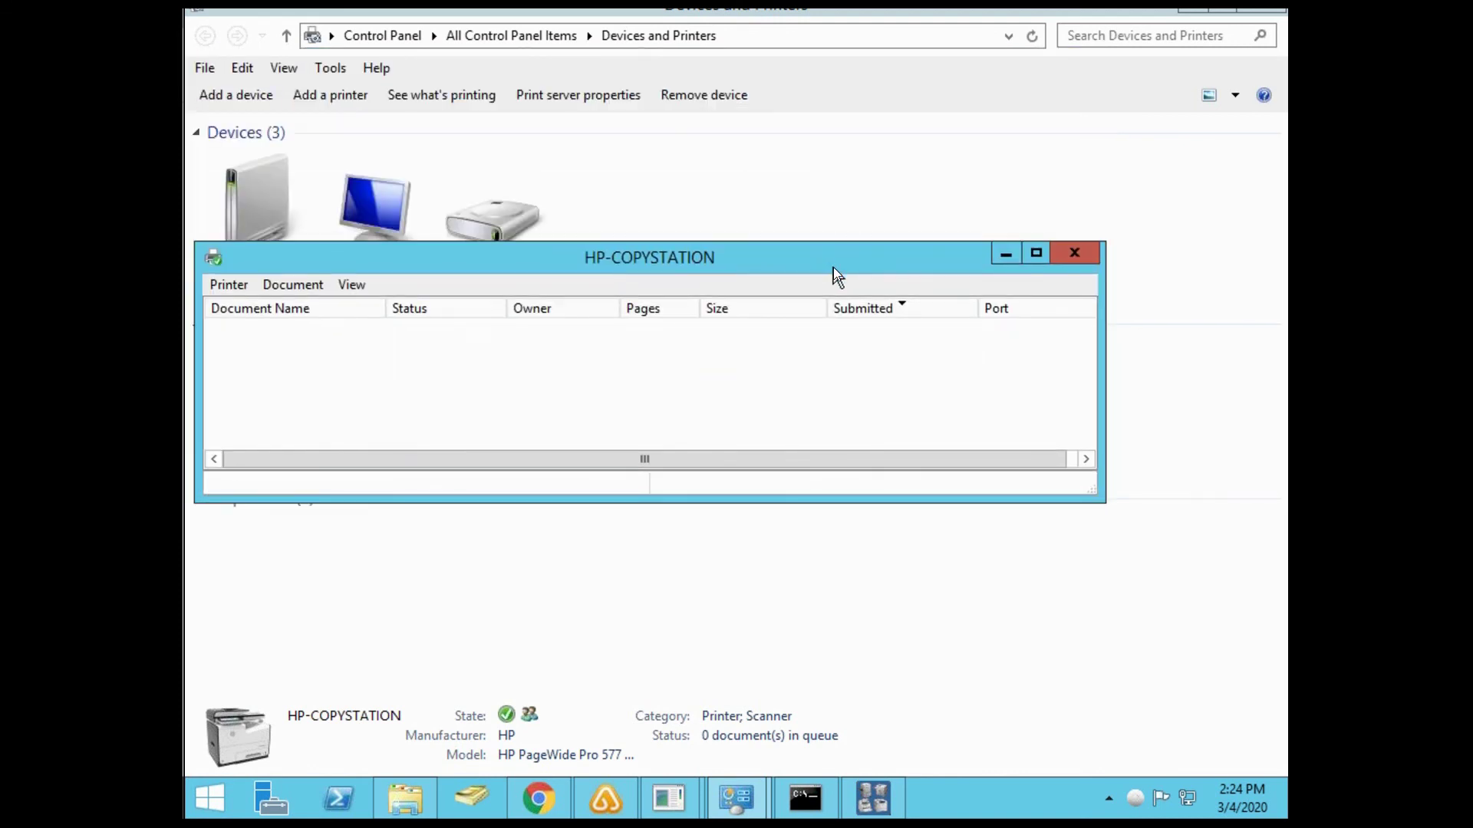